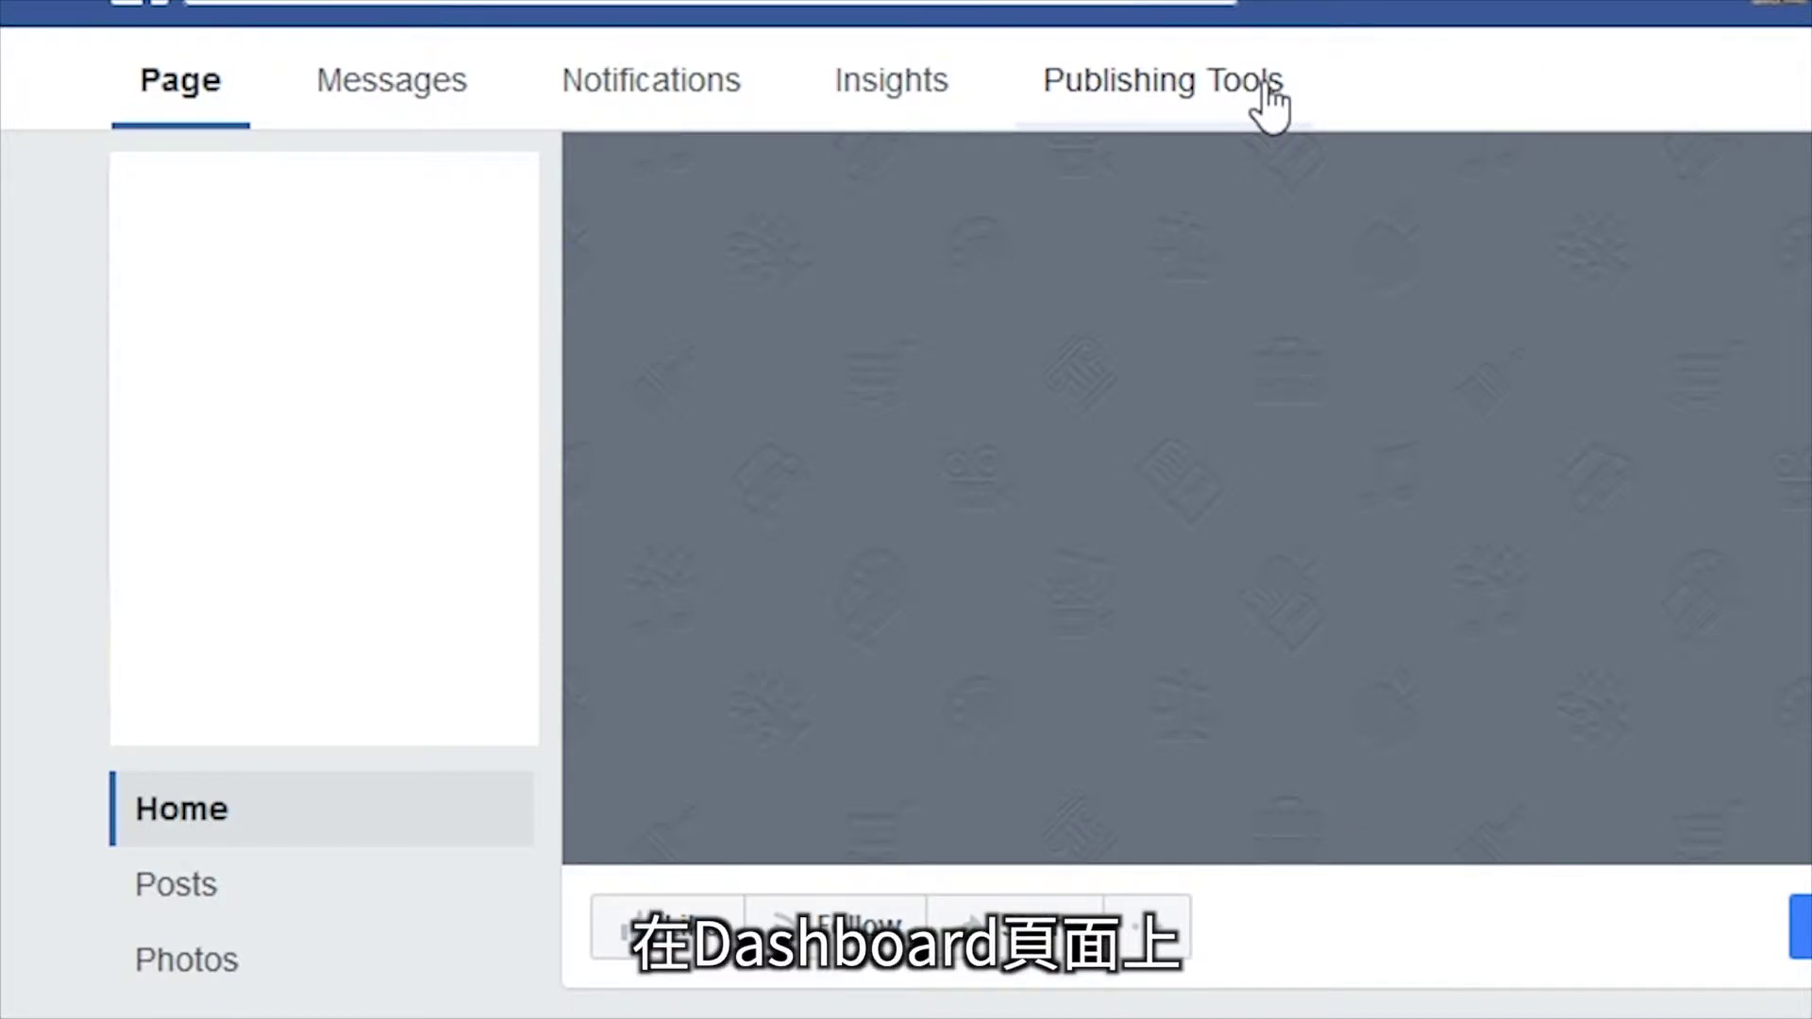
From Publishing Tools > Videos, create a new live video to show the server URL and stream key.
click(1270, 90)
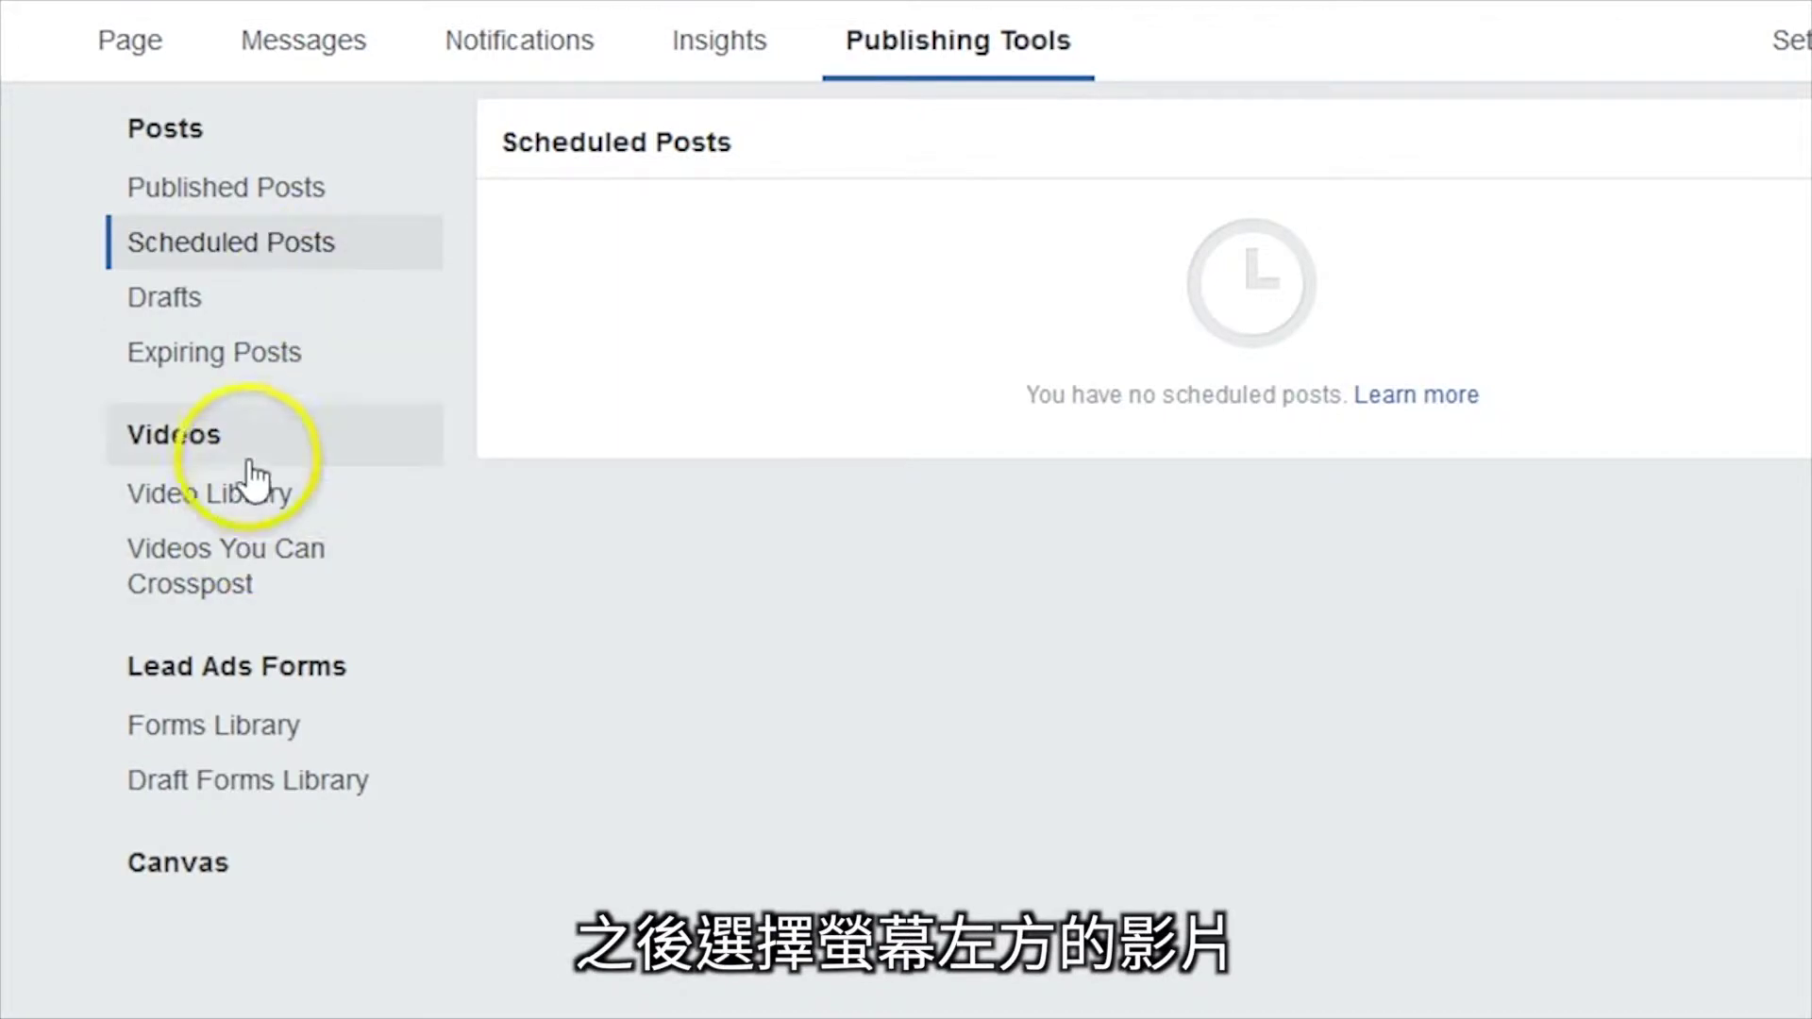
click(252, 444)
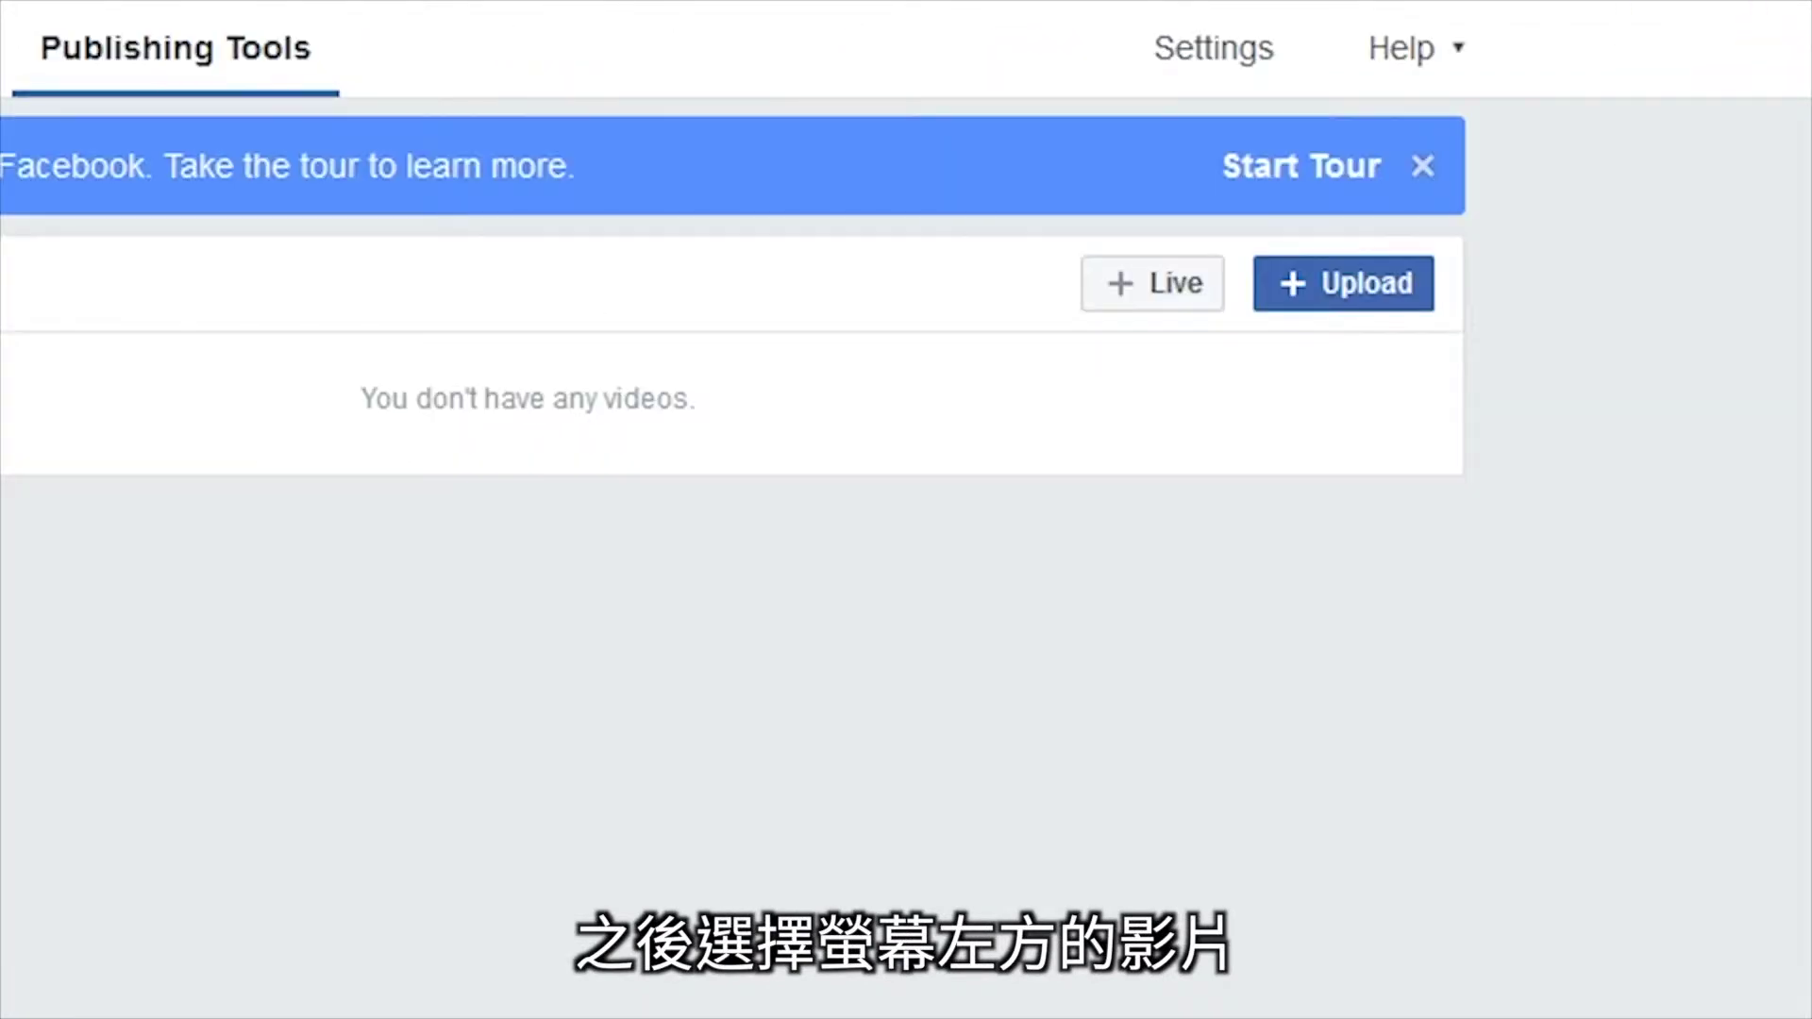
click(1133, 279)
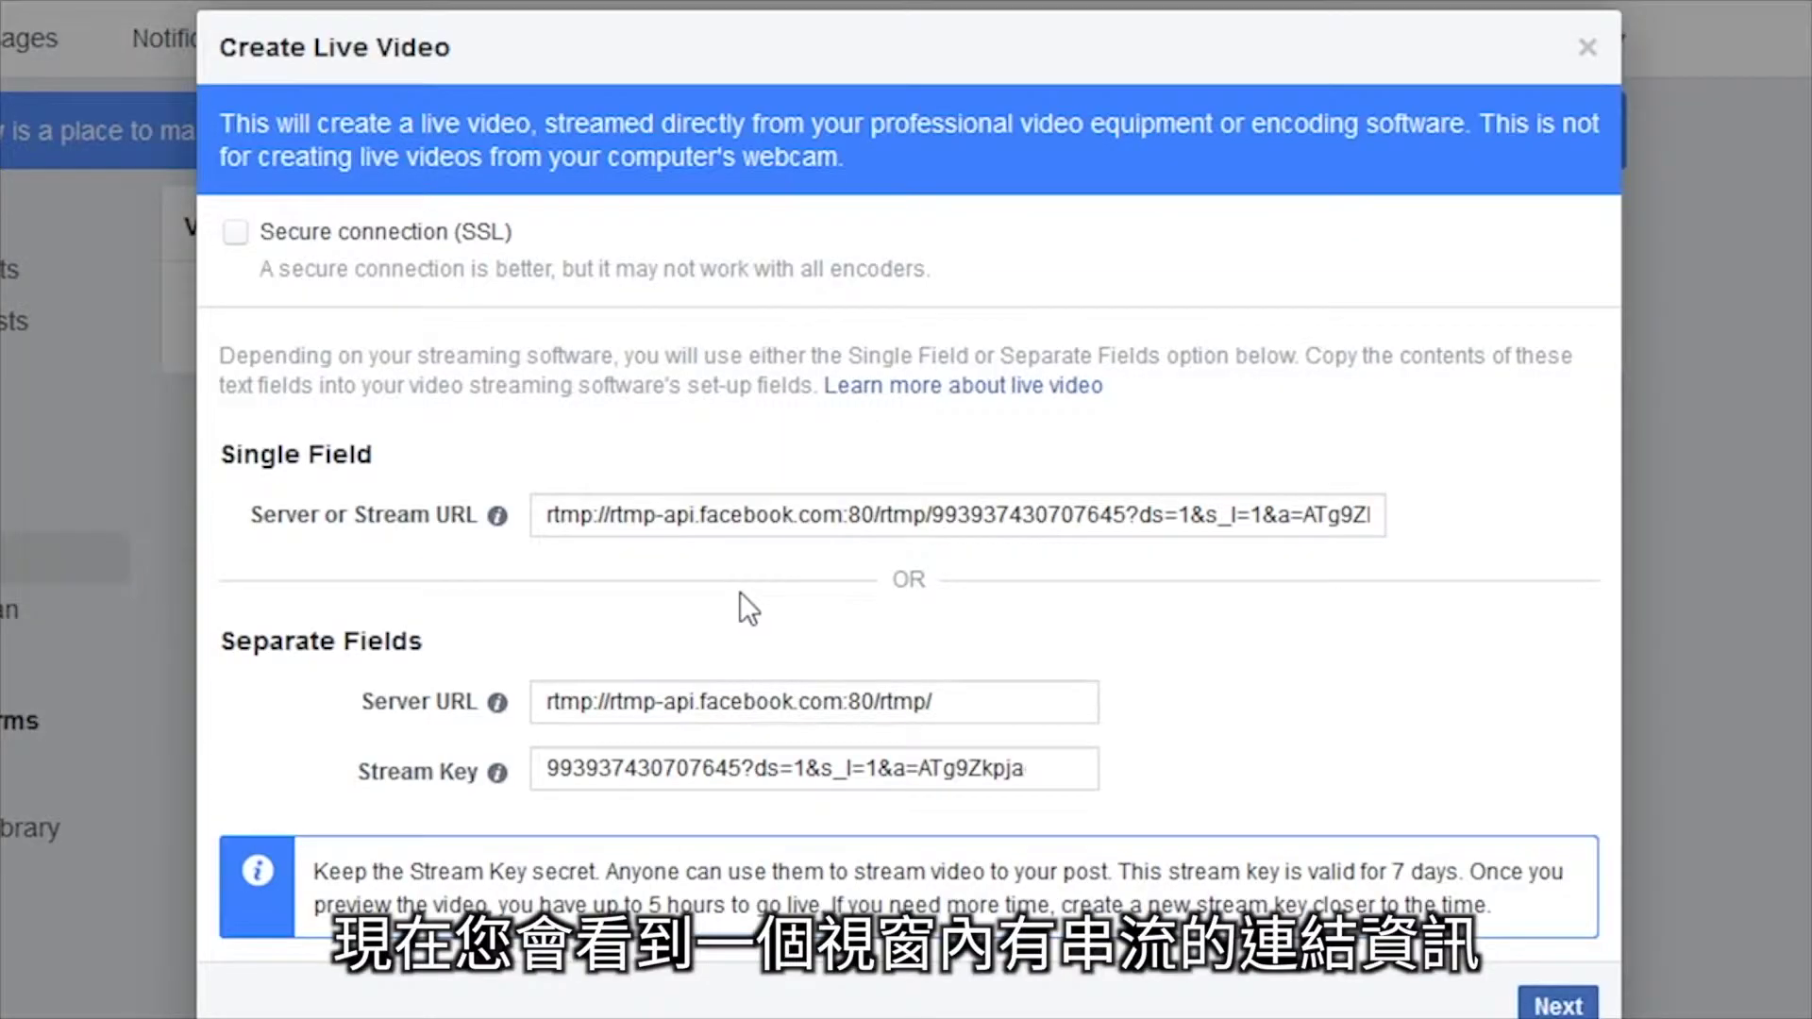
click(734, 613)
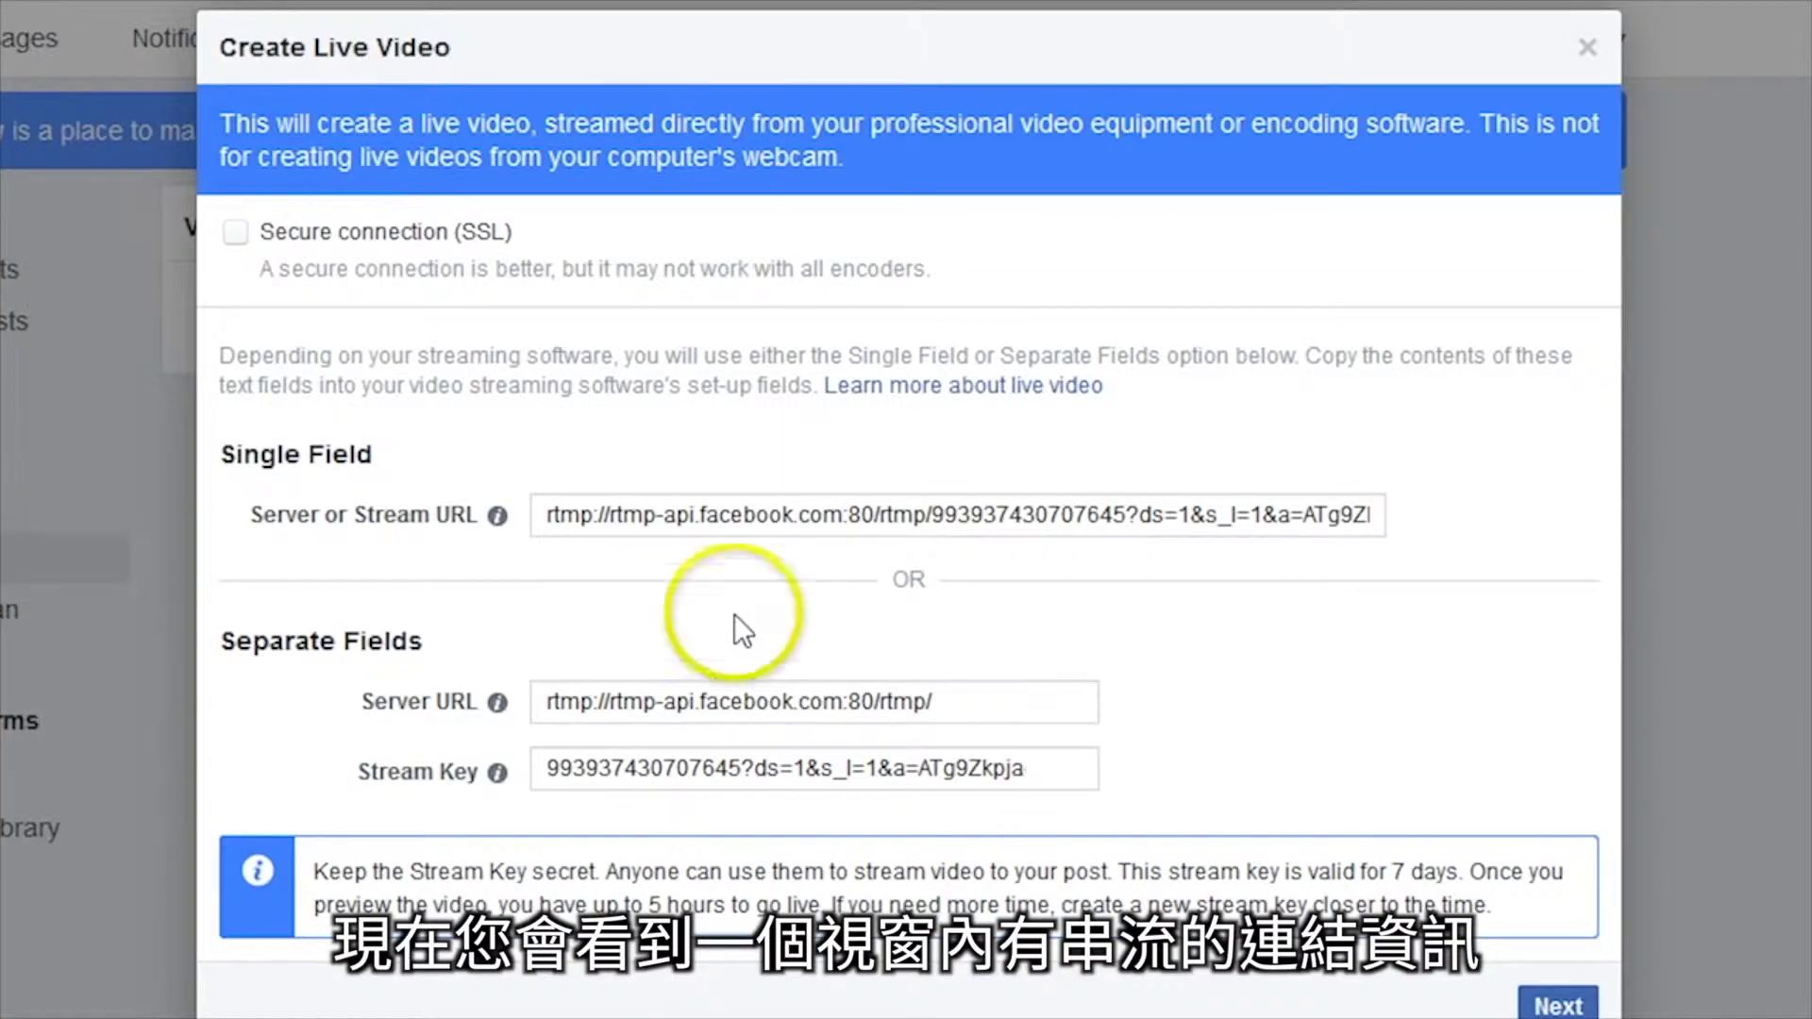
Replace the NVS-30 Server URL with Facebook's rtmp://rtmp-api.facebook.com:80/rtmp/.
click(736, 702)
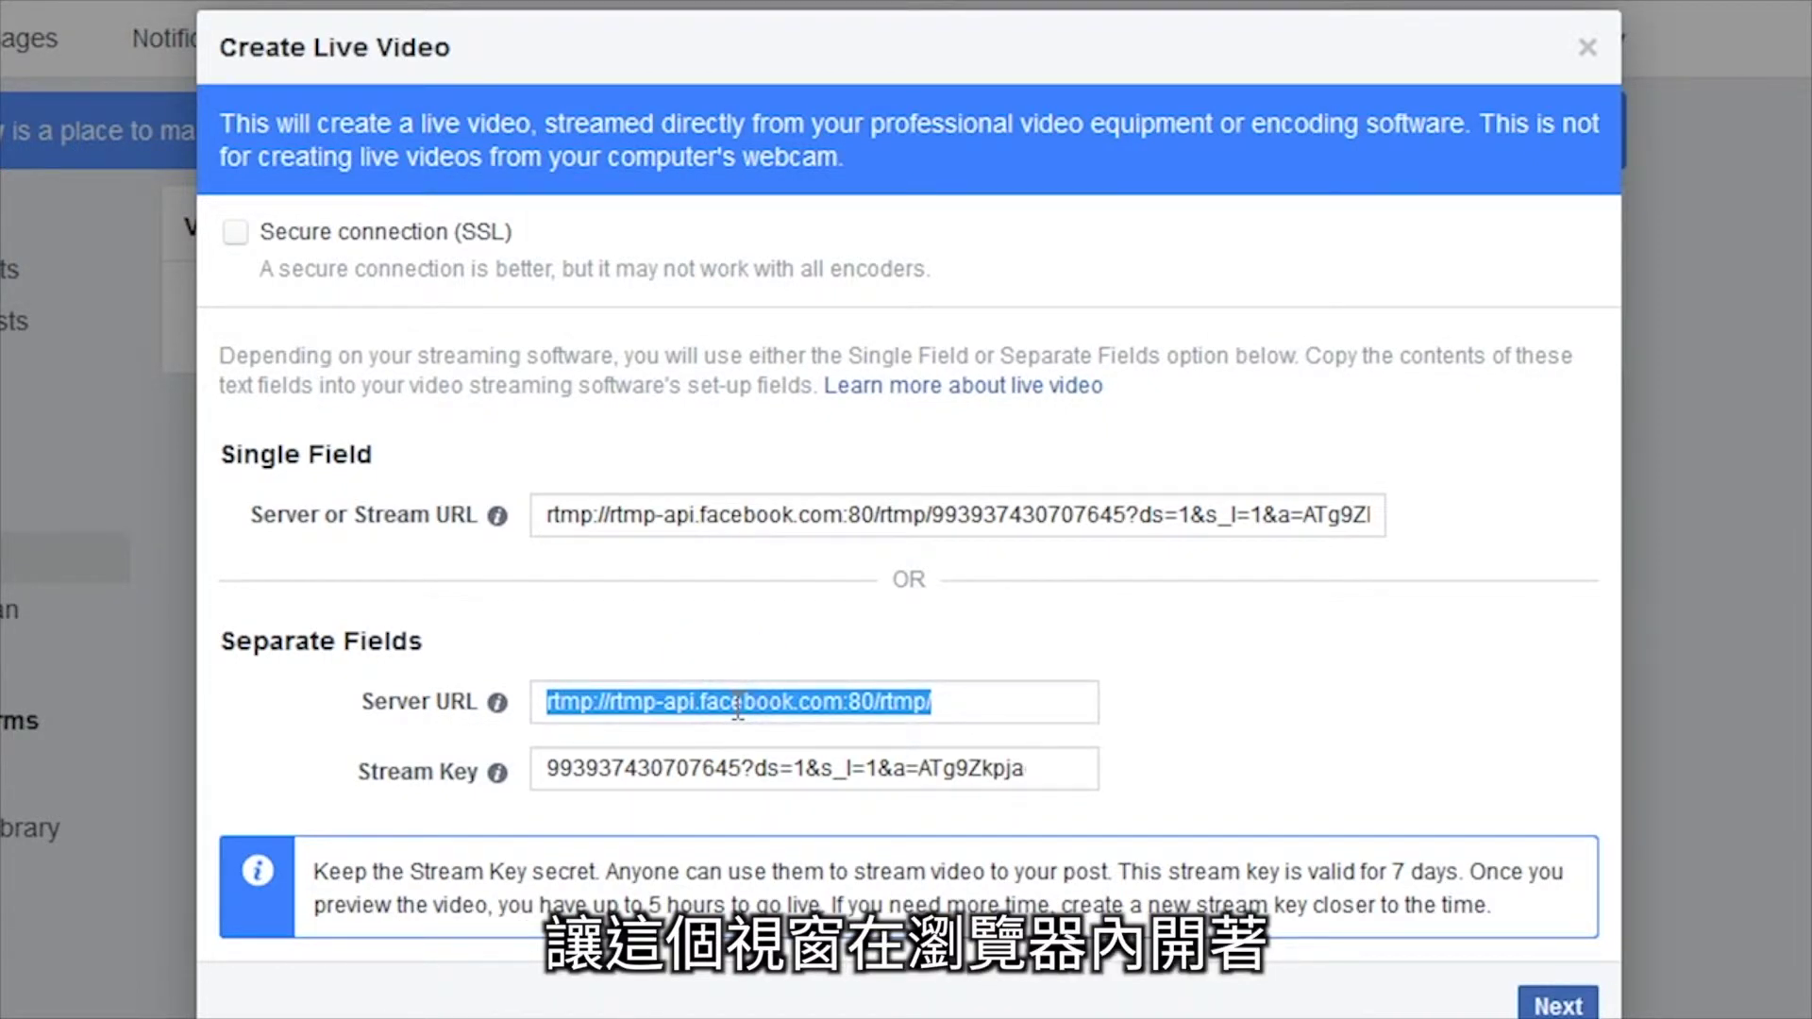
key(ctrl+c)
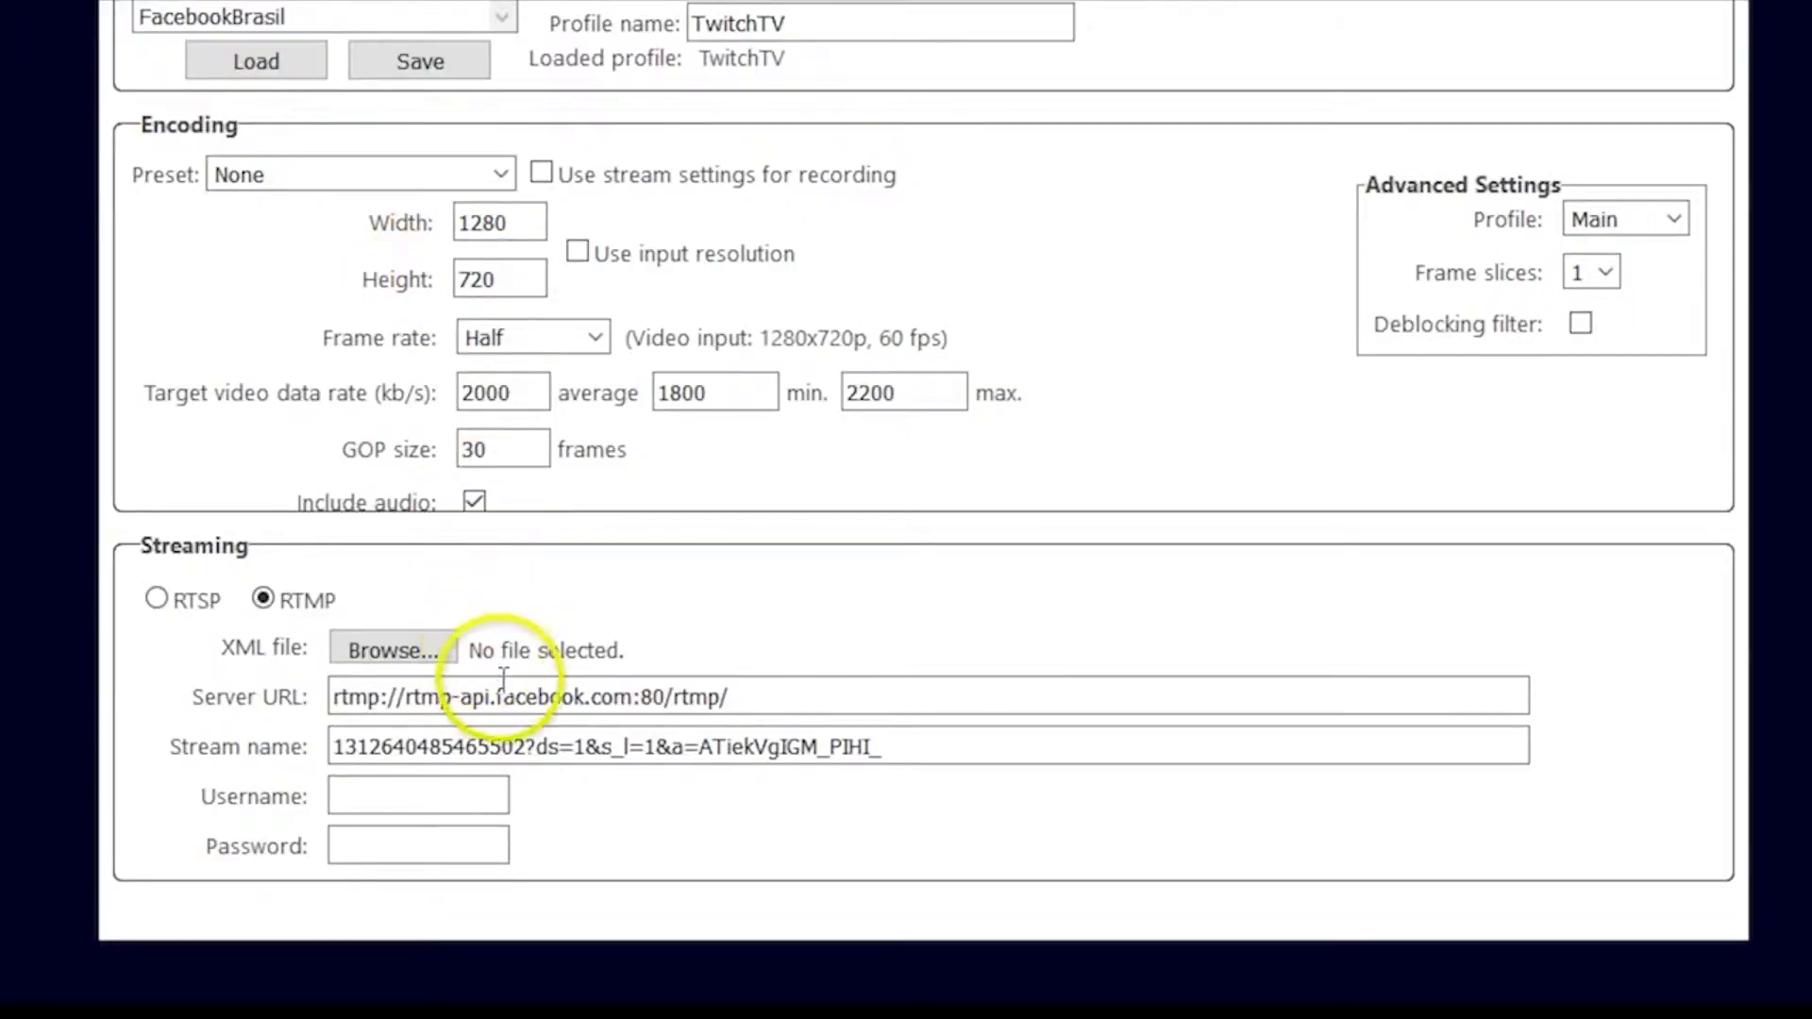
click(505, 694)
key(ctrl+a)
key(ctrl+v)
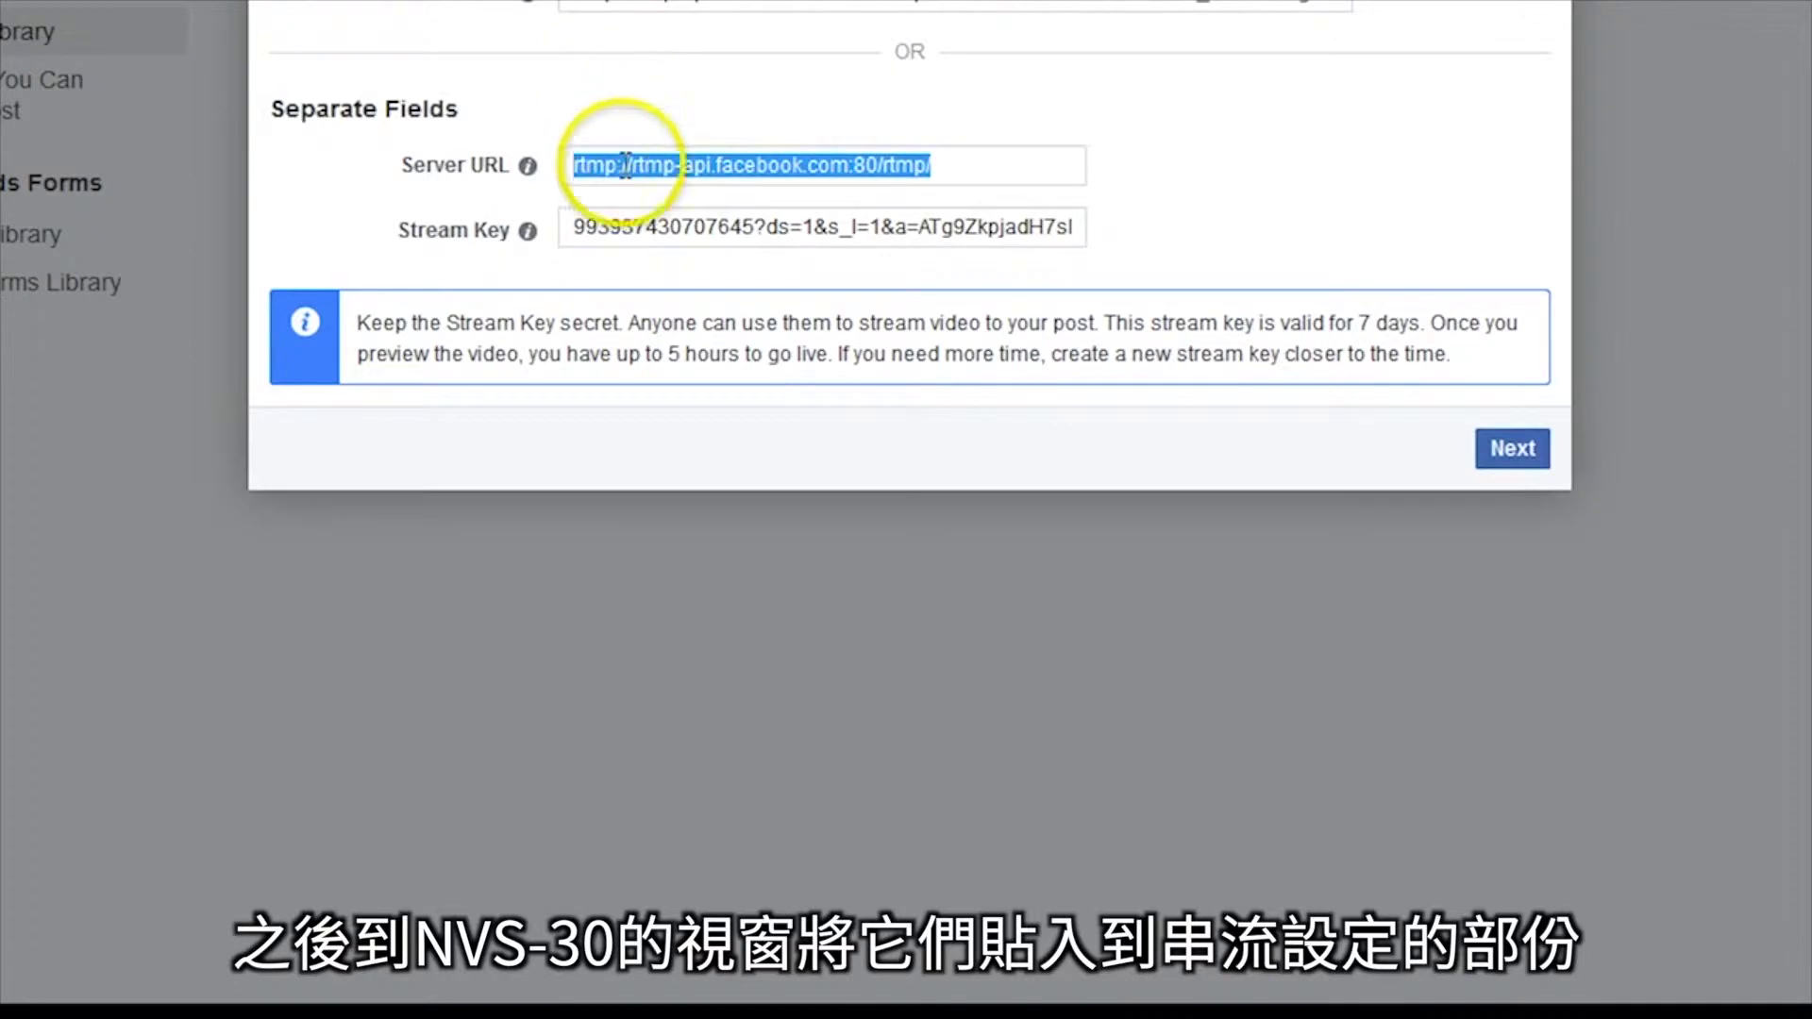
Put the Facebook Page's stream key into the NVS-30 Stream name and apply the settings.
click(668, 231)
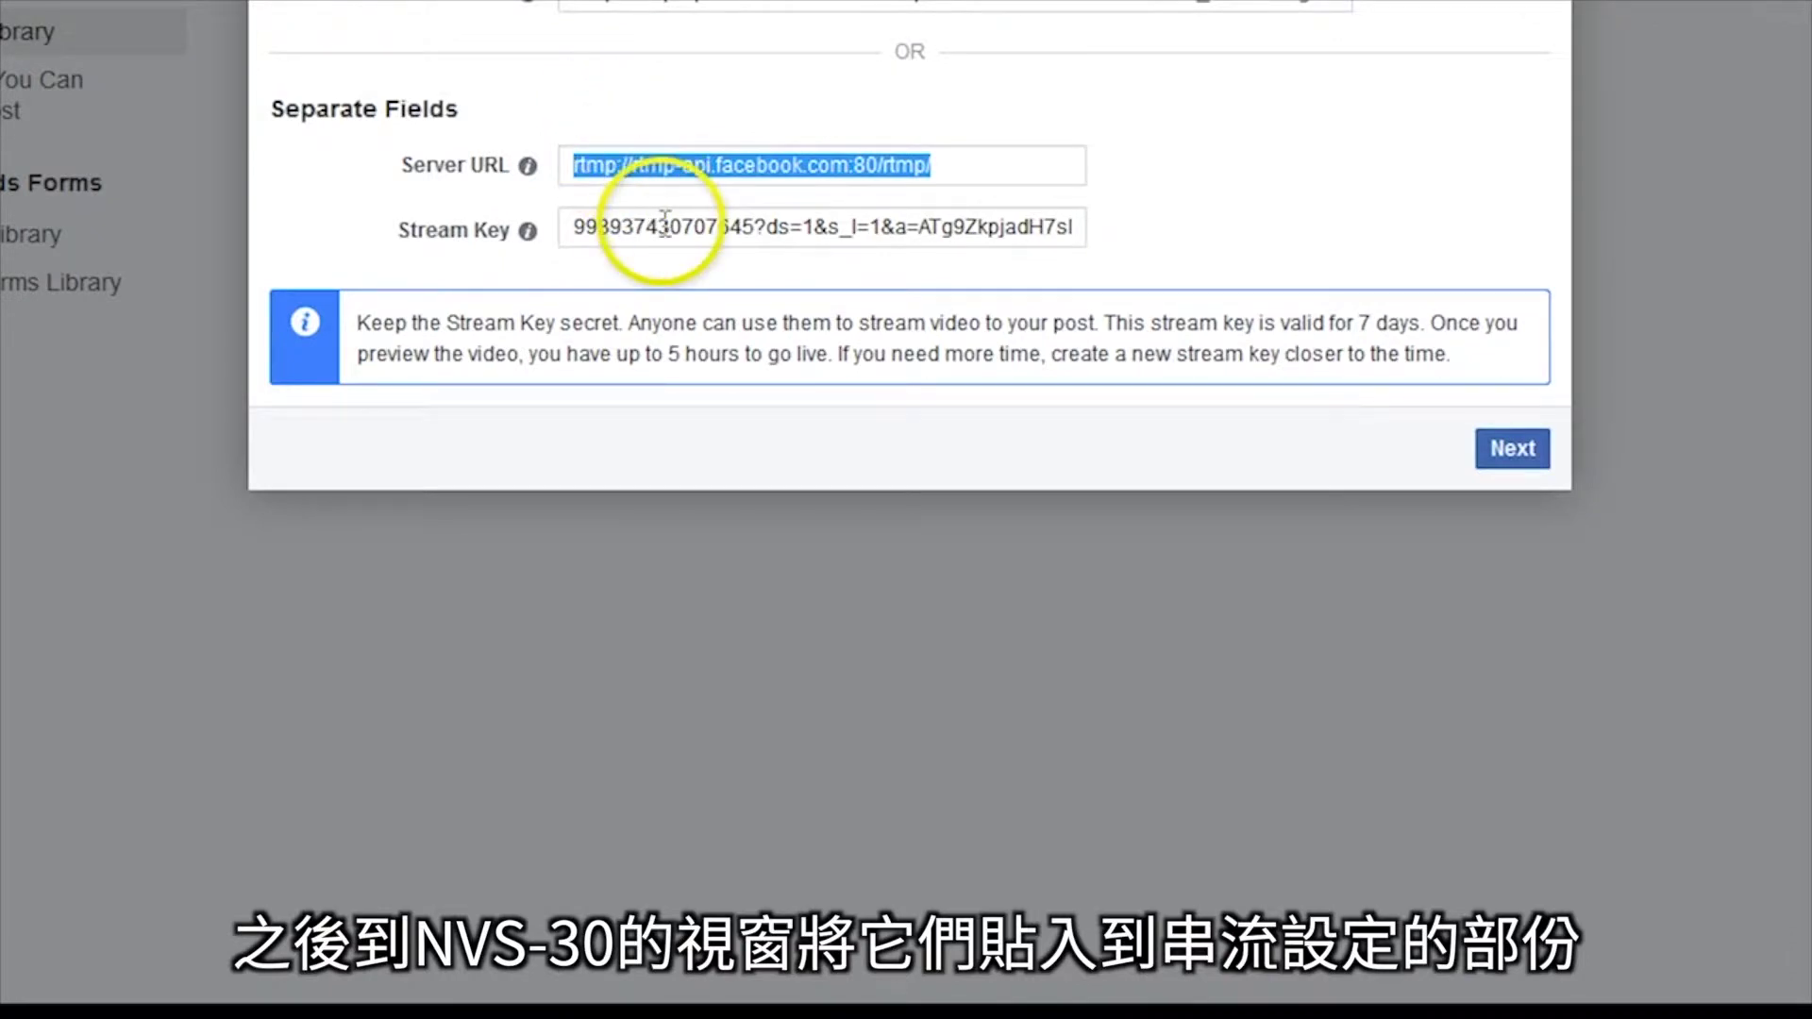
key(ctrl+a)
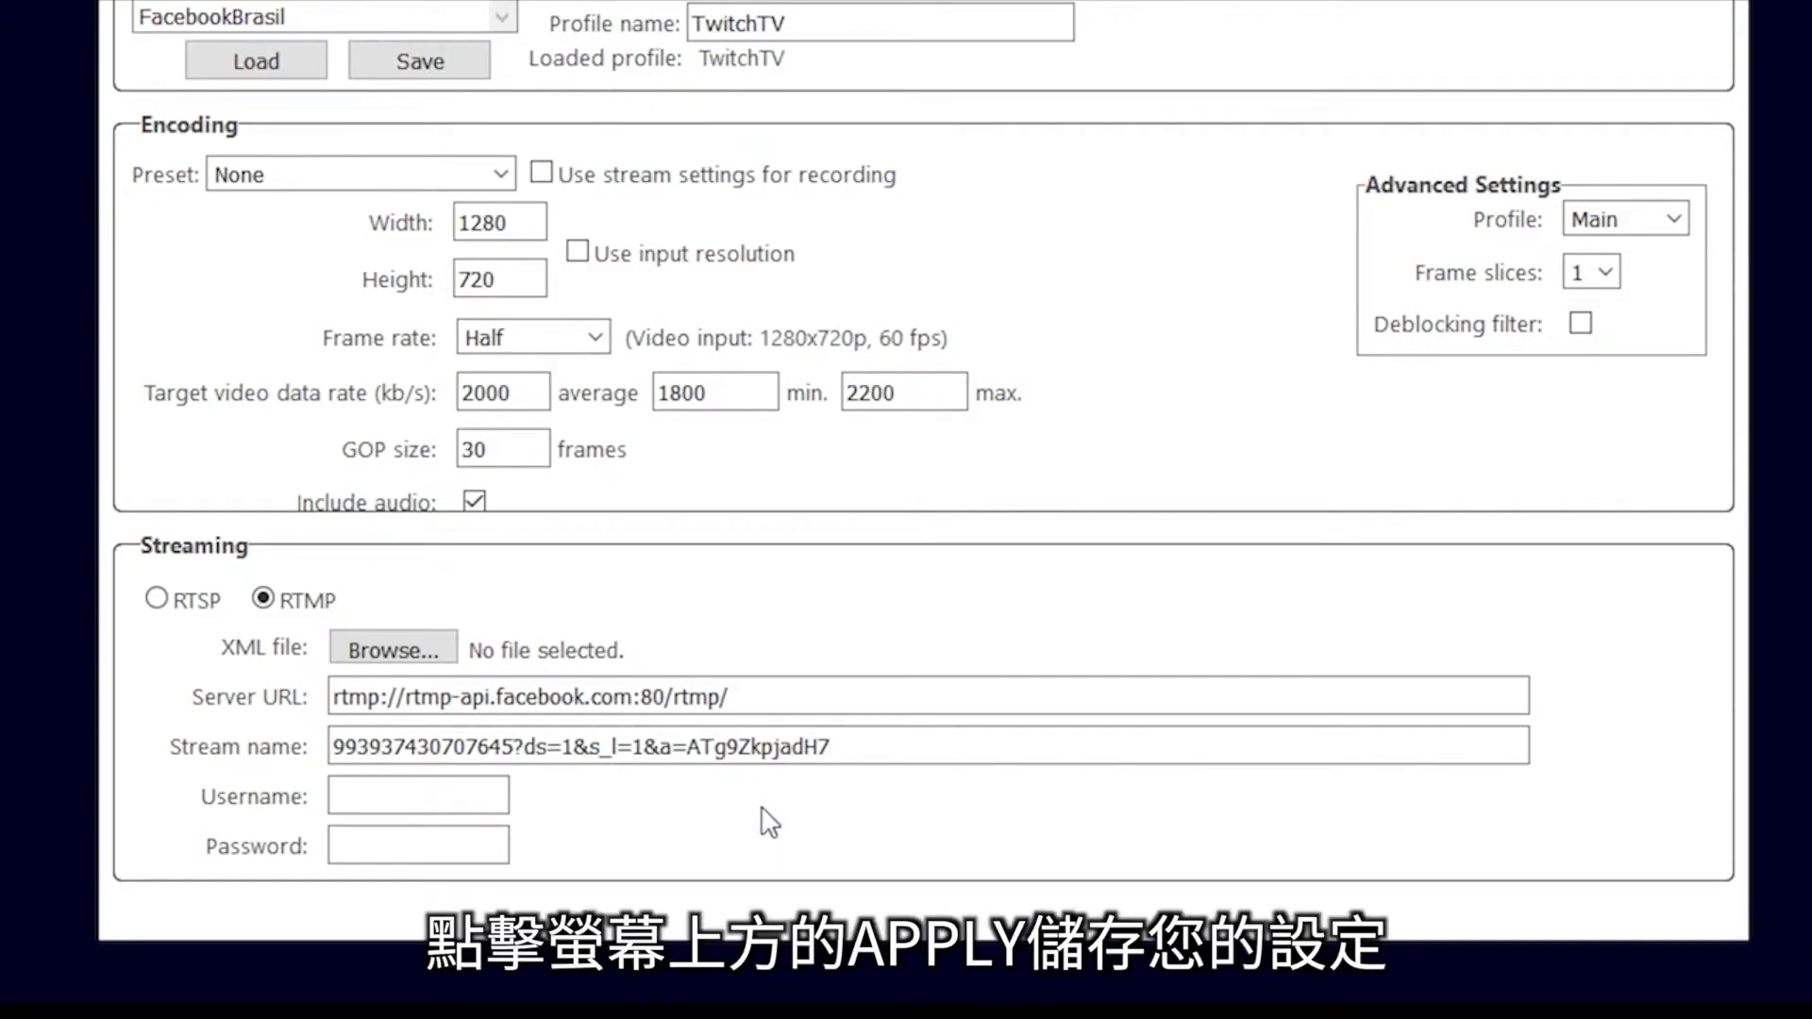
click(931, 457)
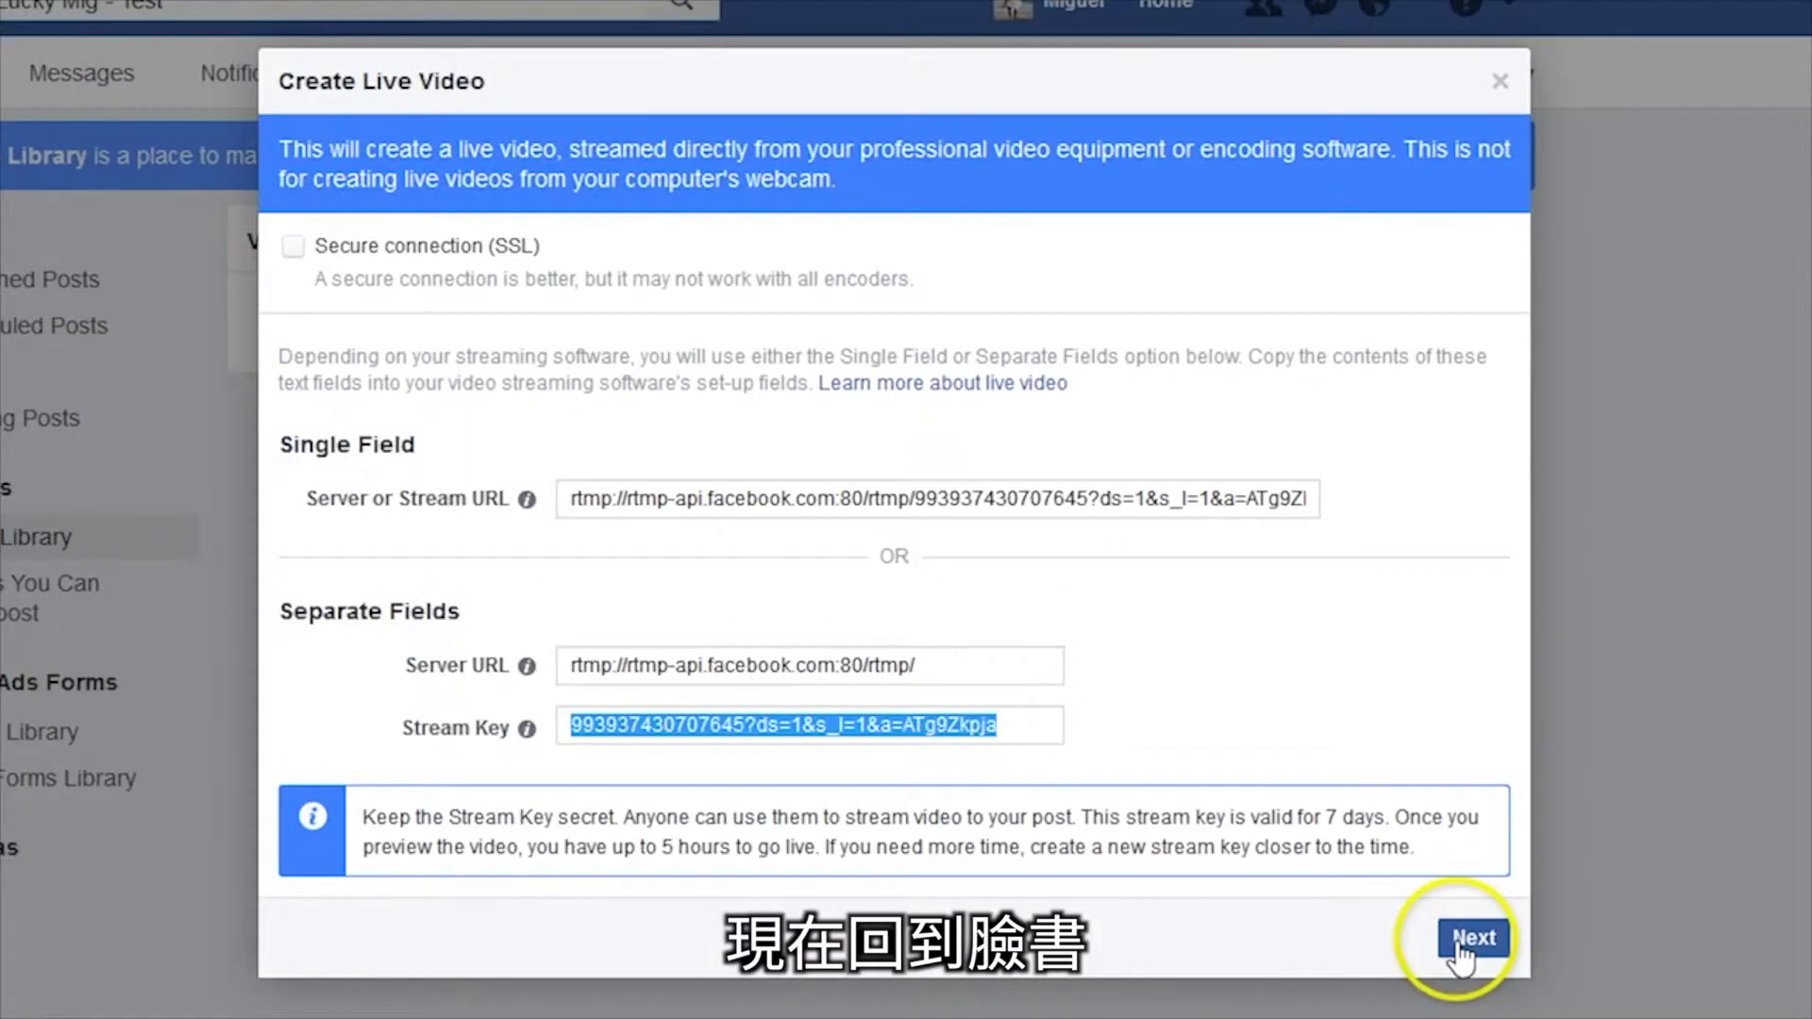
Continue past the connection details and enter the live video description 'Test Stream'.
click(1475, 940)
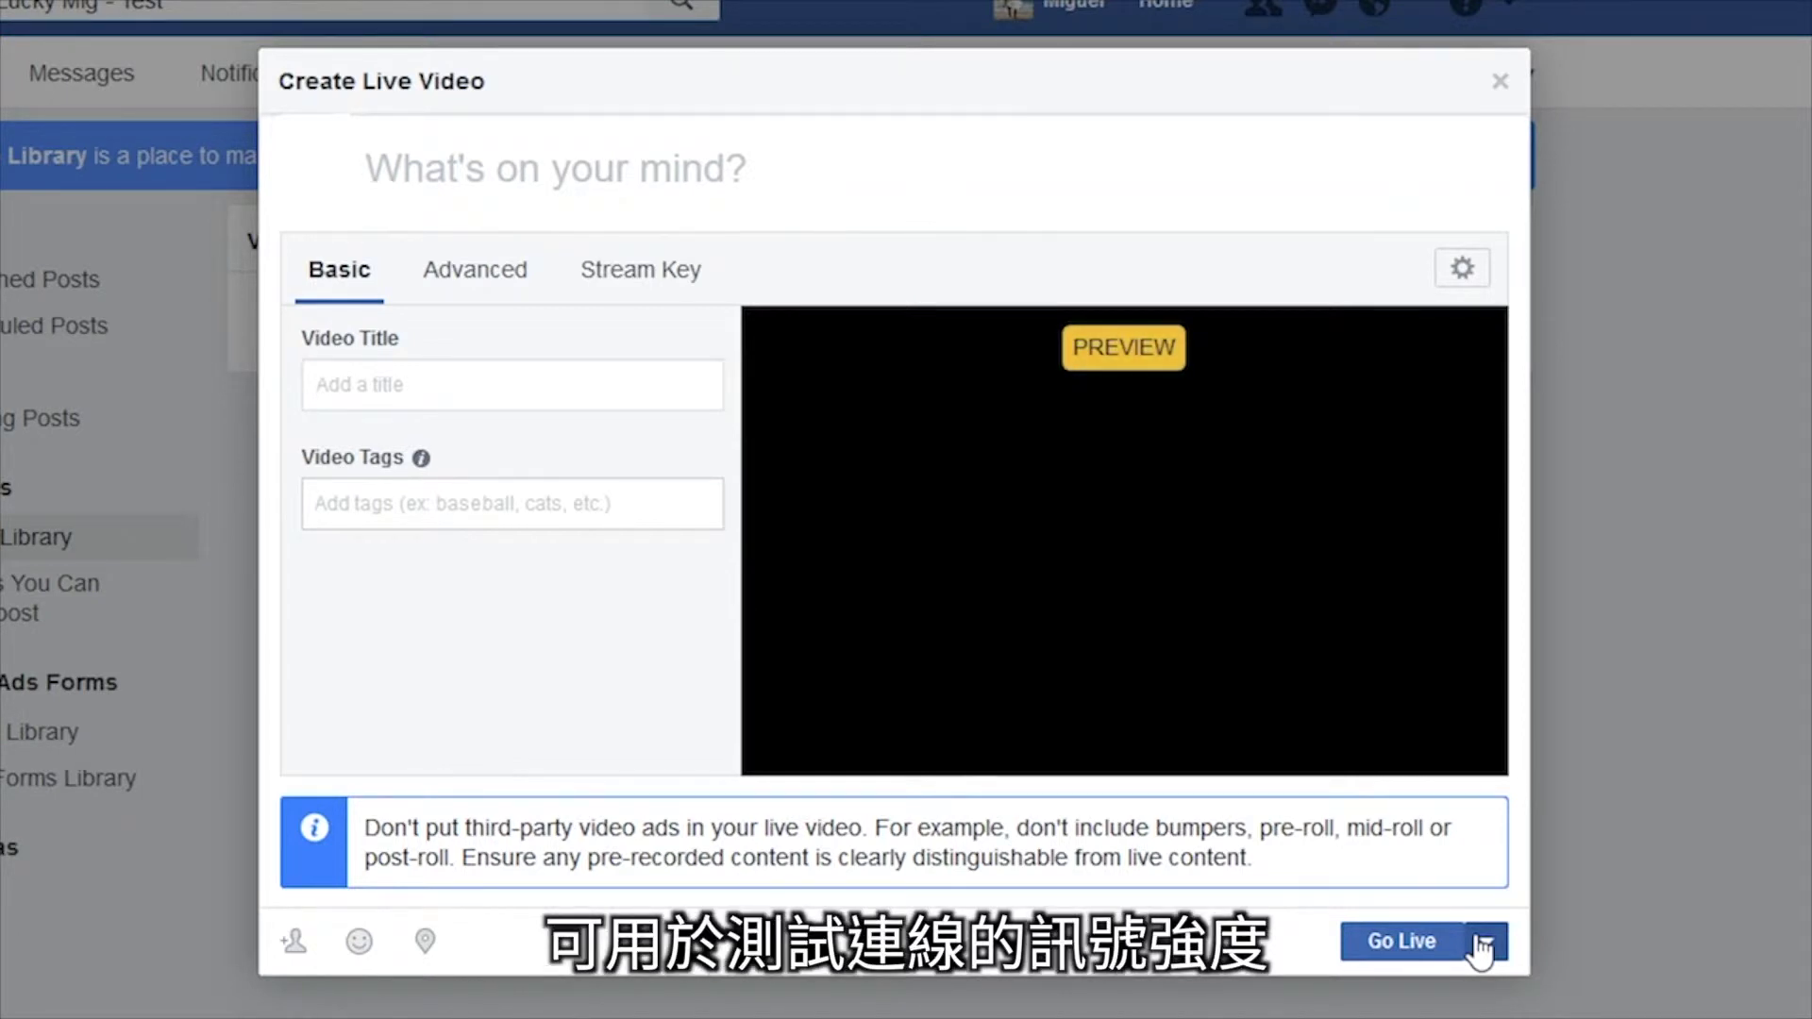
text(T)
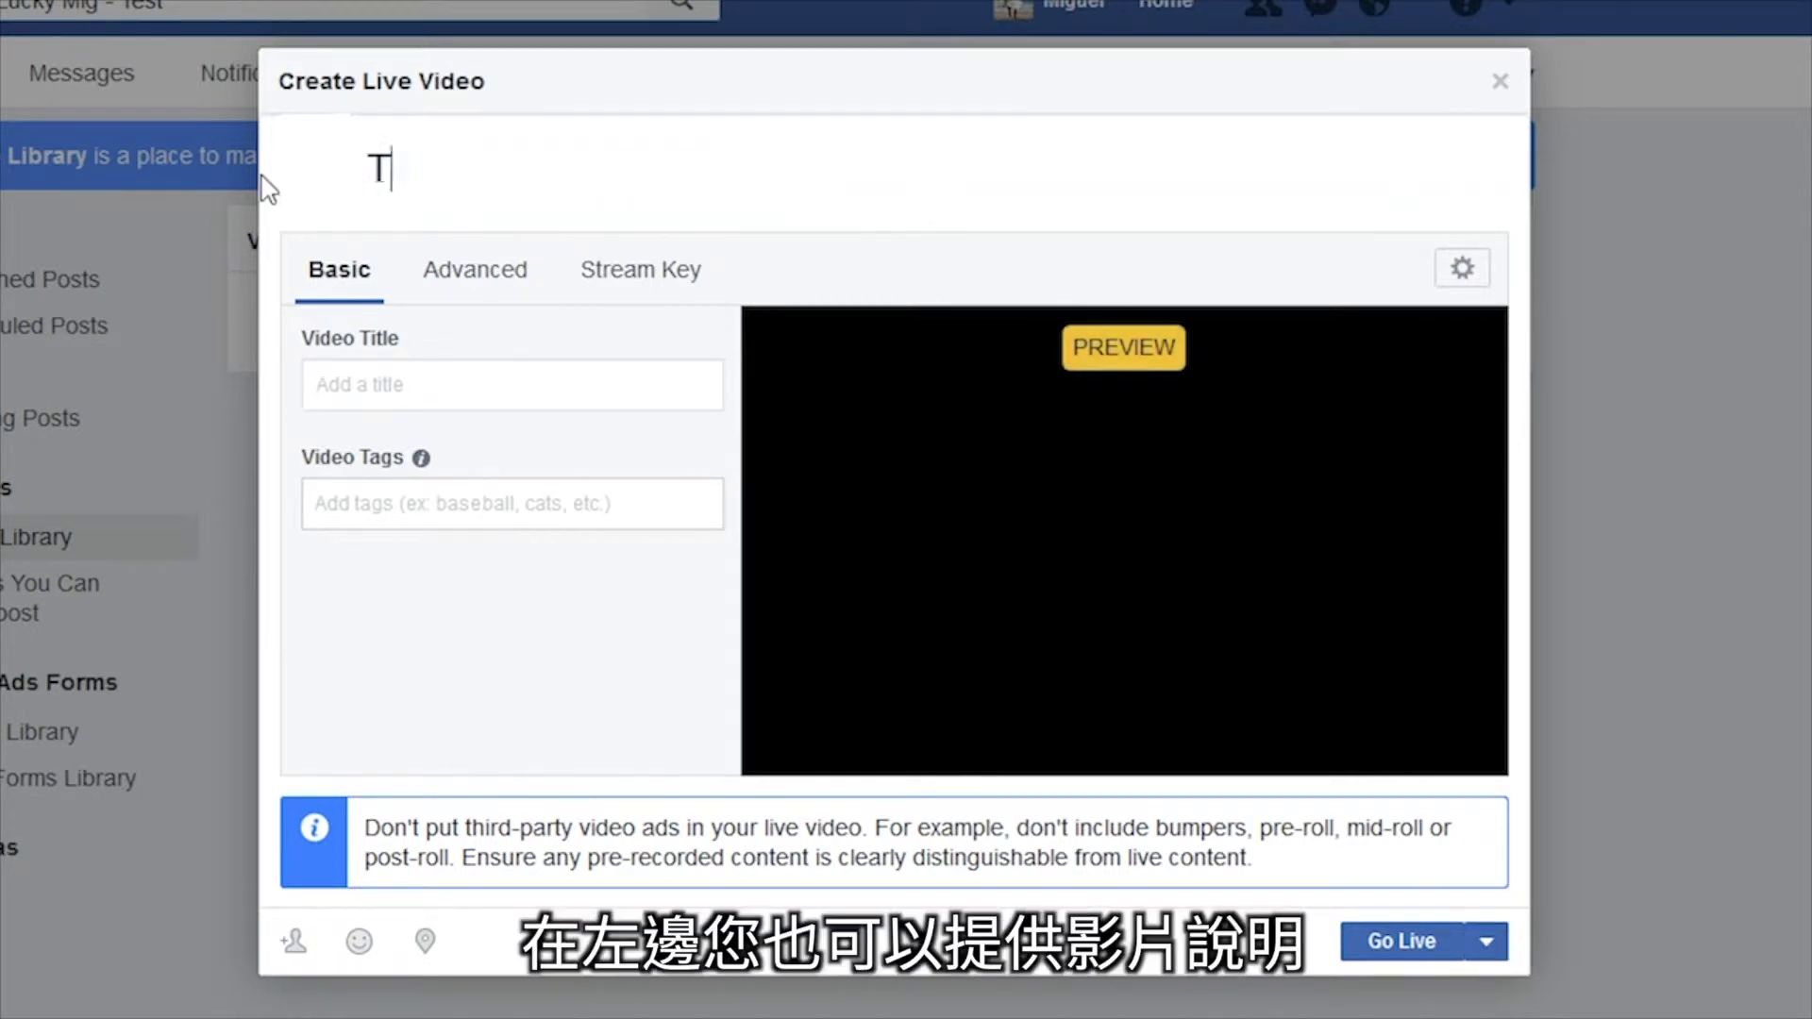
text(est Stream)
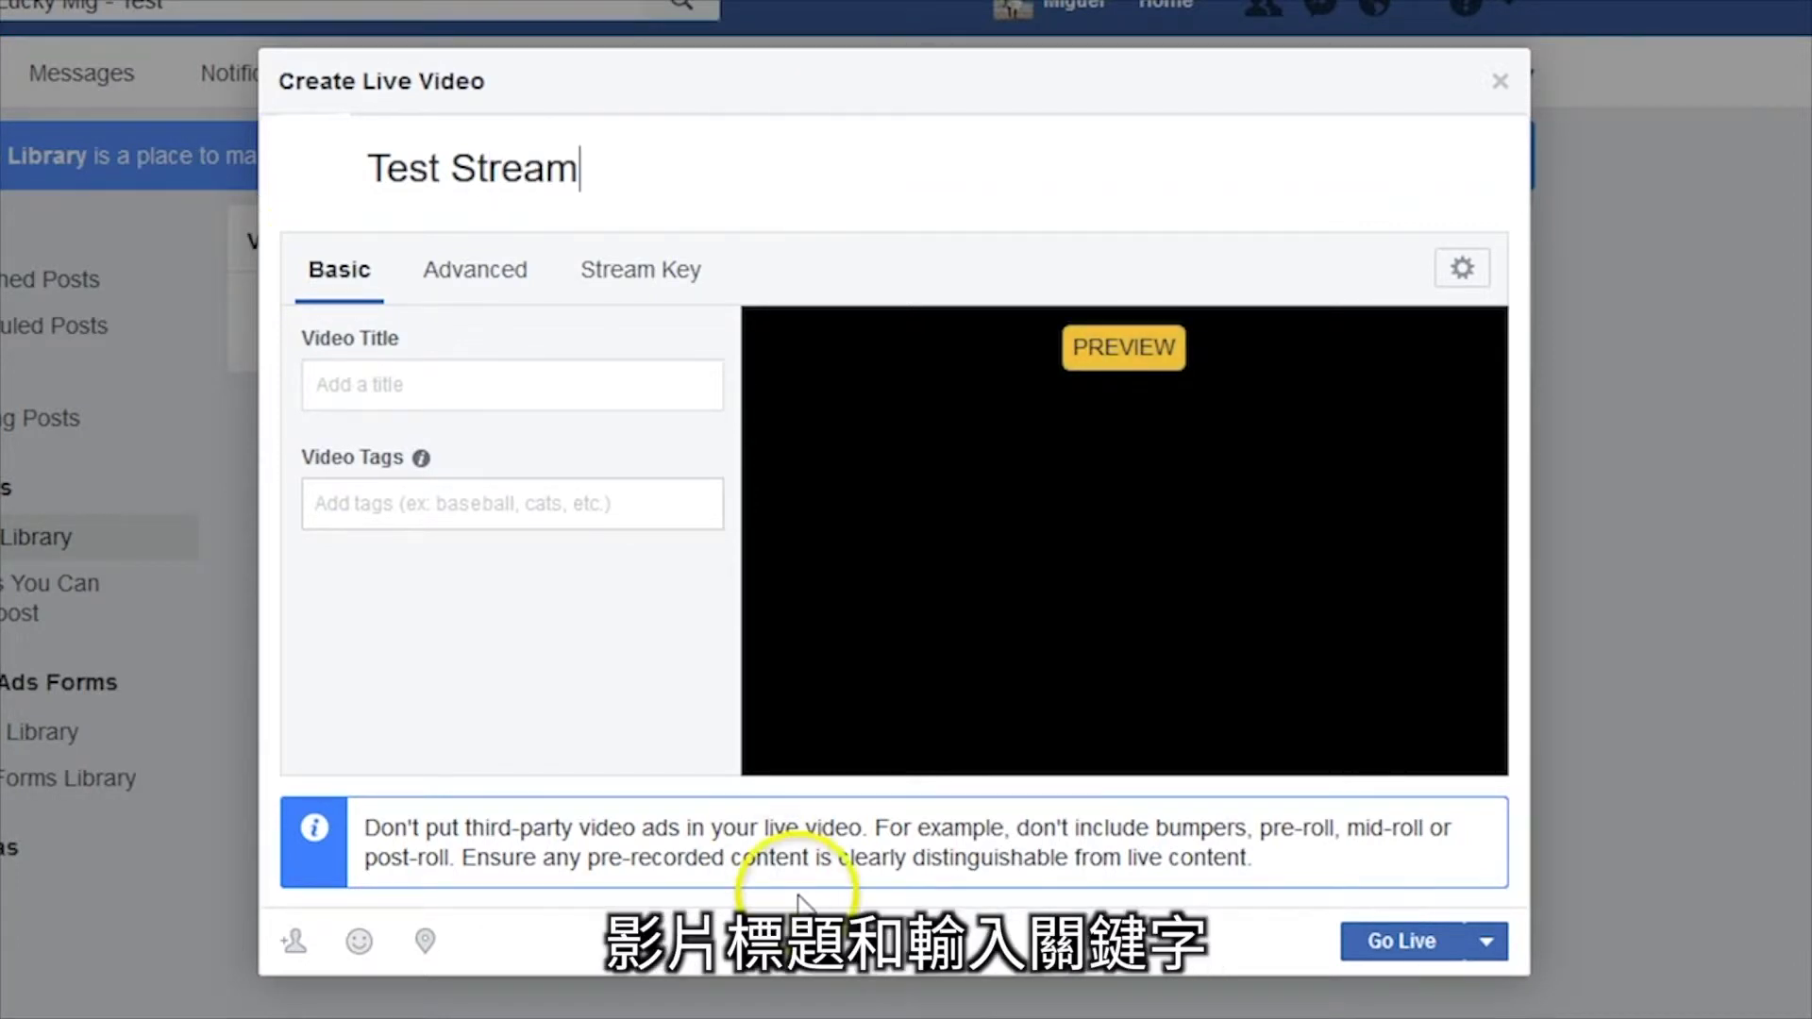
Title the live video 'TEST', add a 'TE' tag, and go live.
click(473, 385)
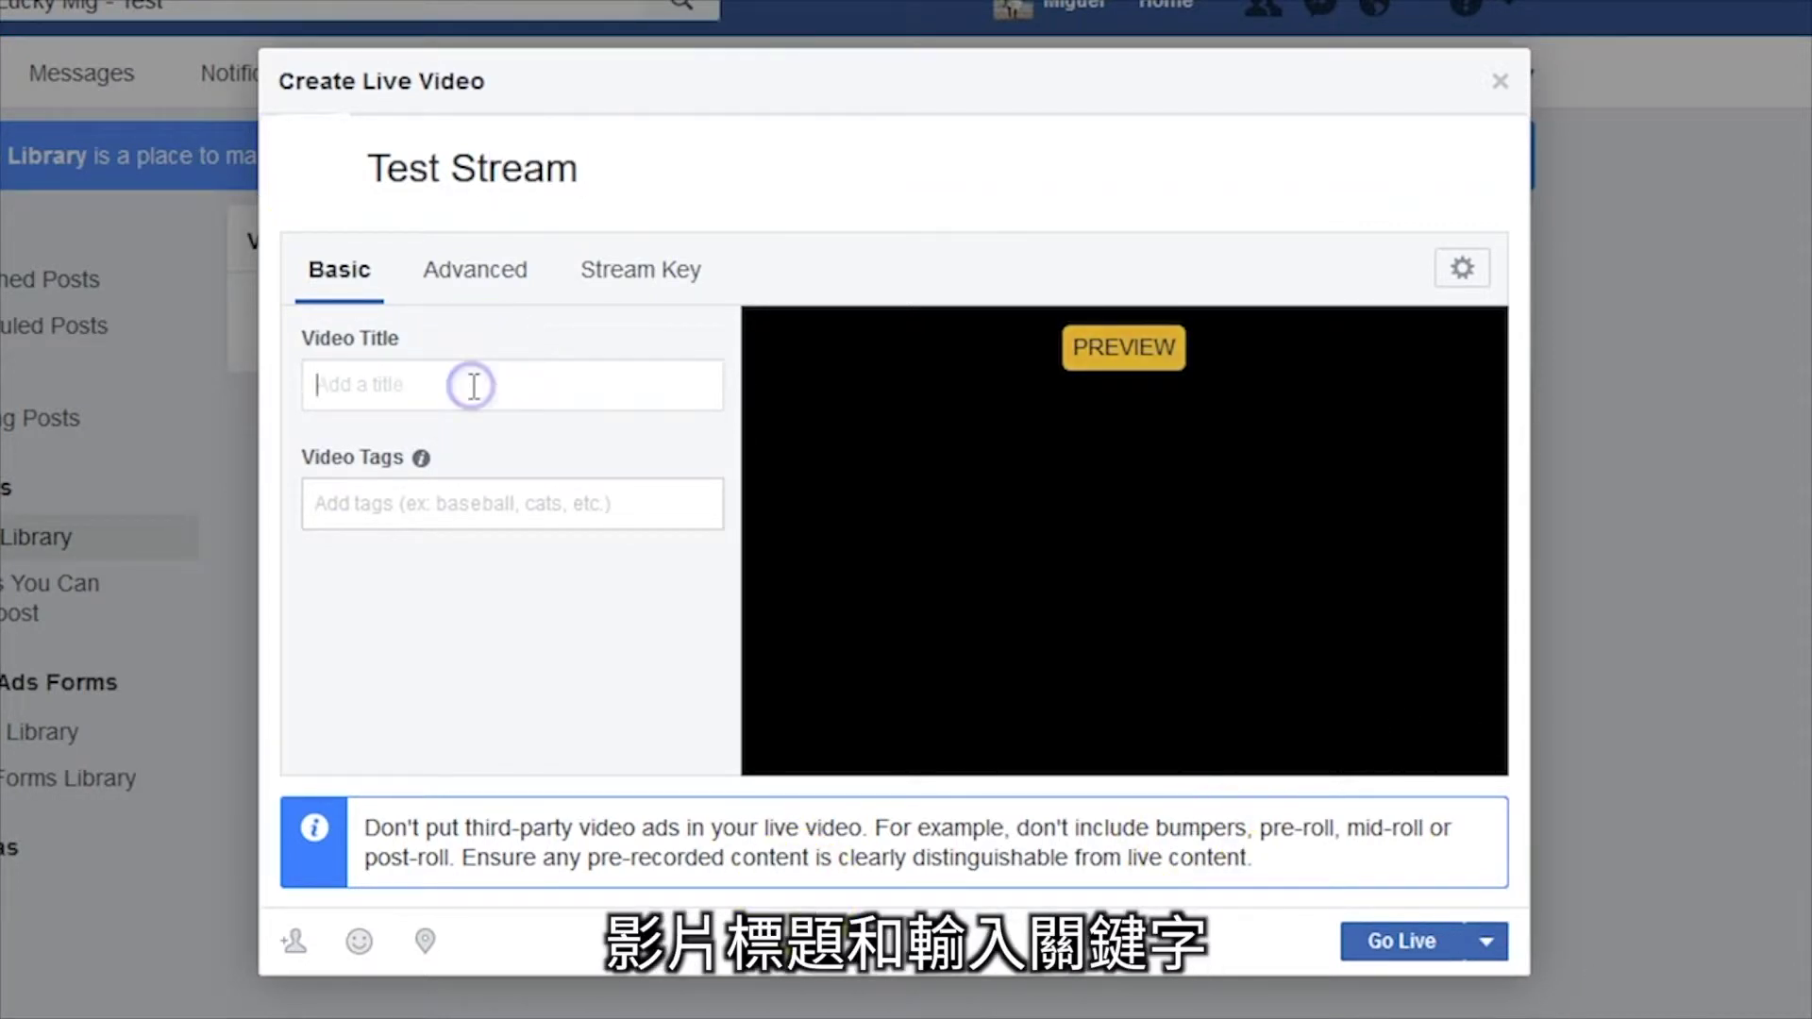
text(TEST)
click(432, 486)
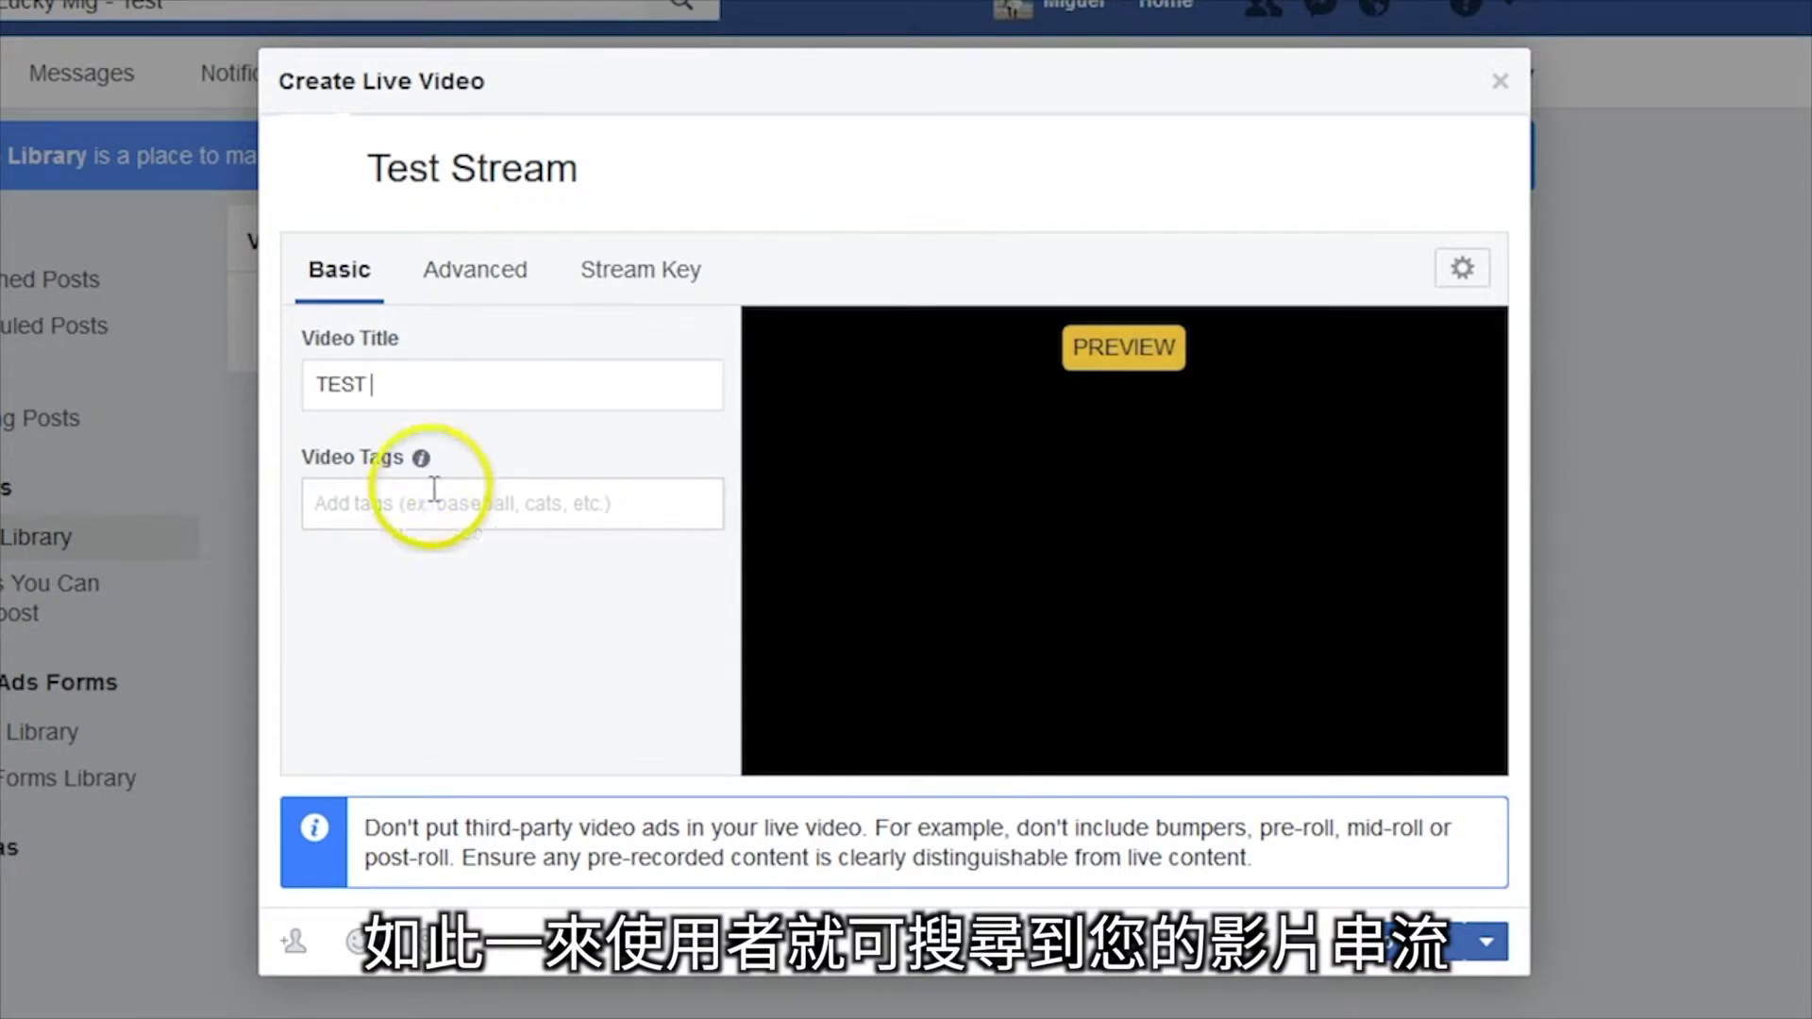
text(TE)
click(1406, 949)
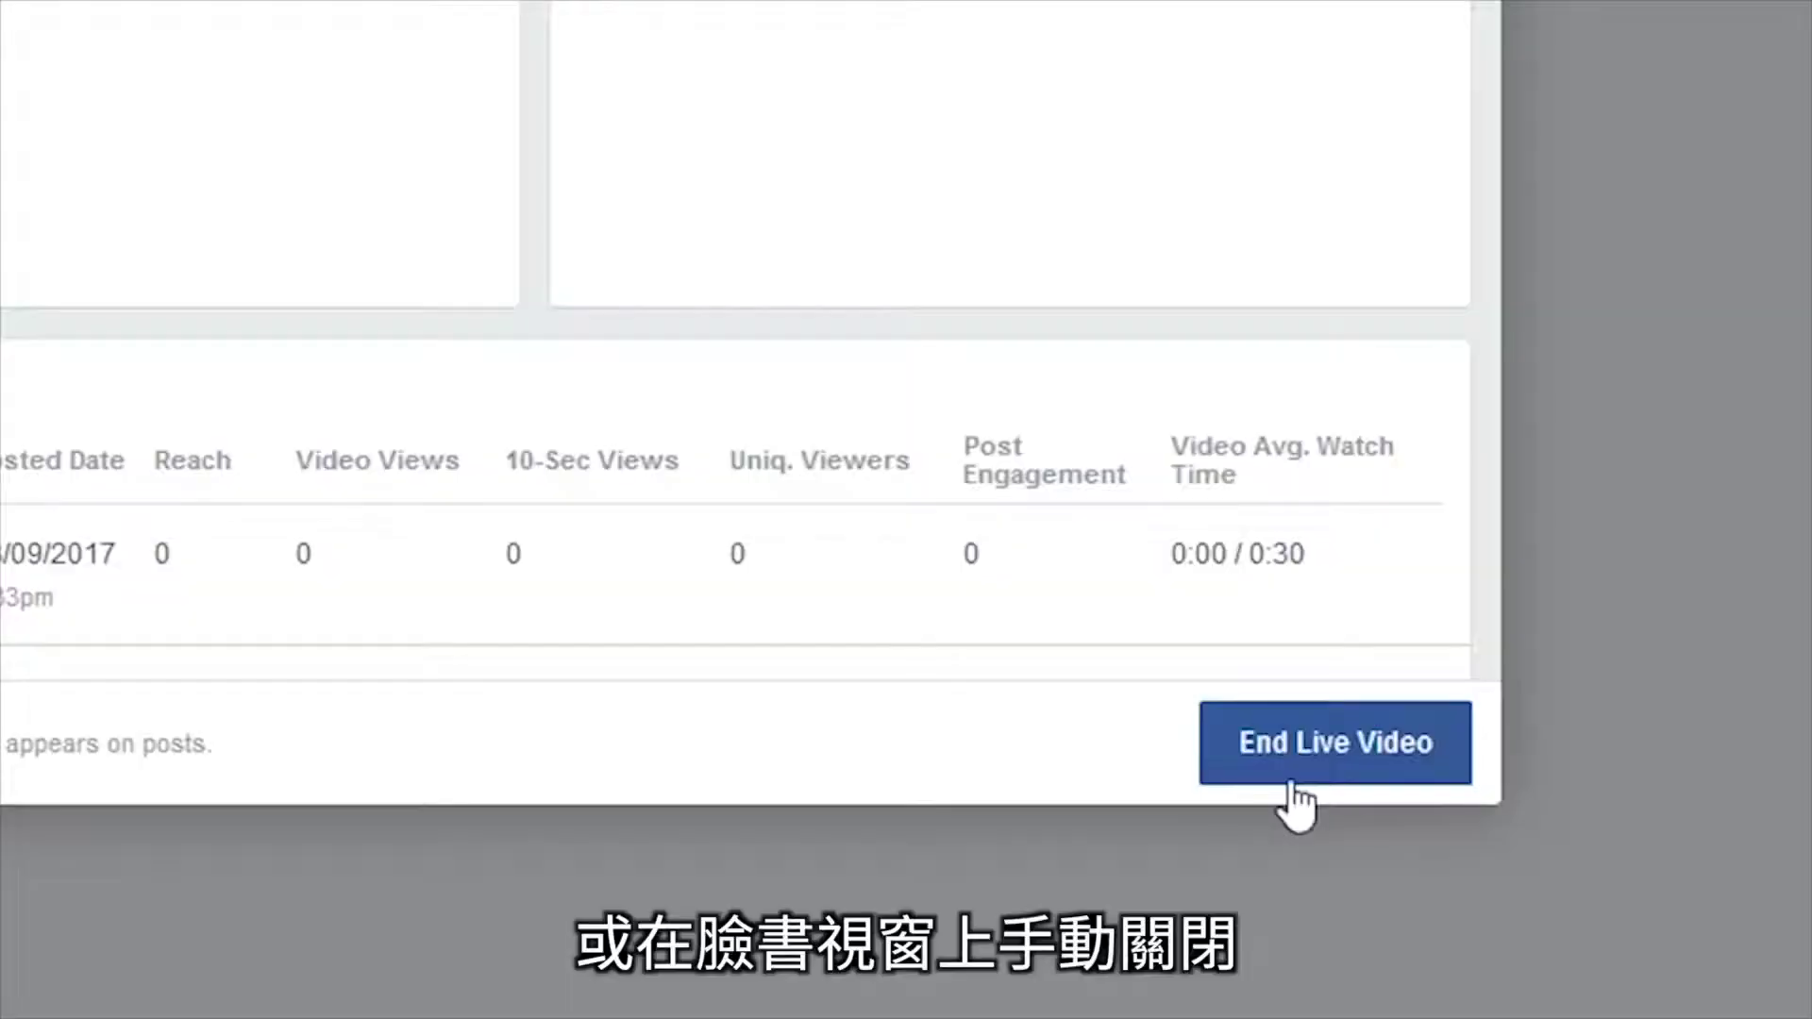
End the Facebook live video and switch to the YouTube channel page.
click(1291, 781)
click(957, 2)
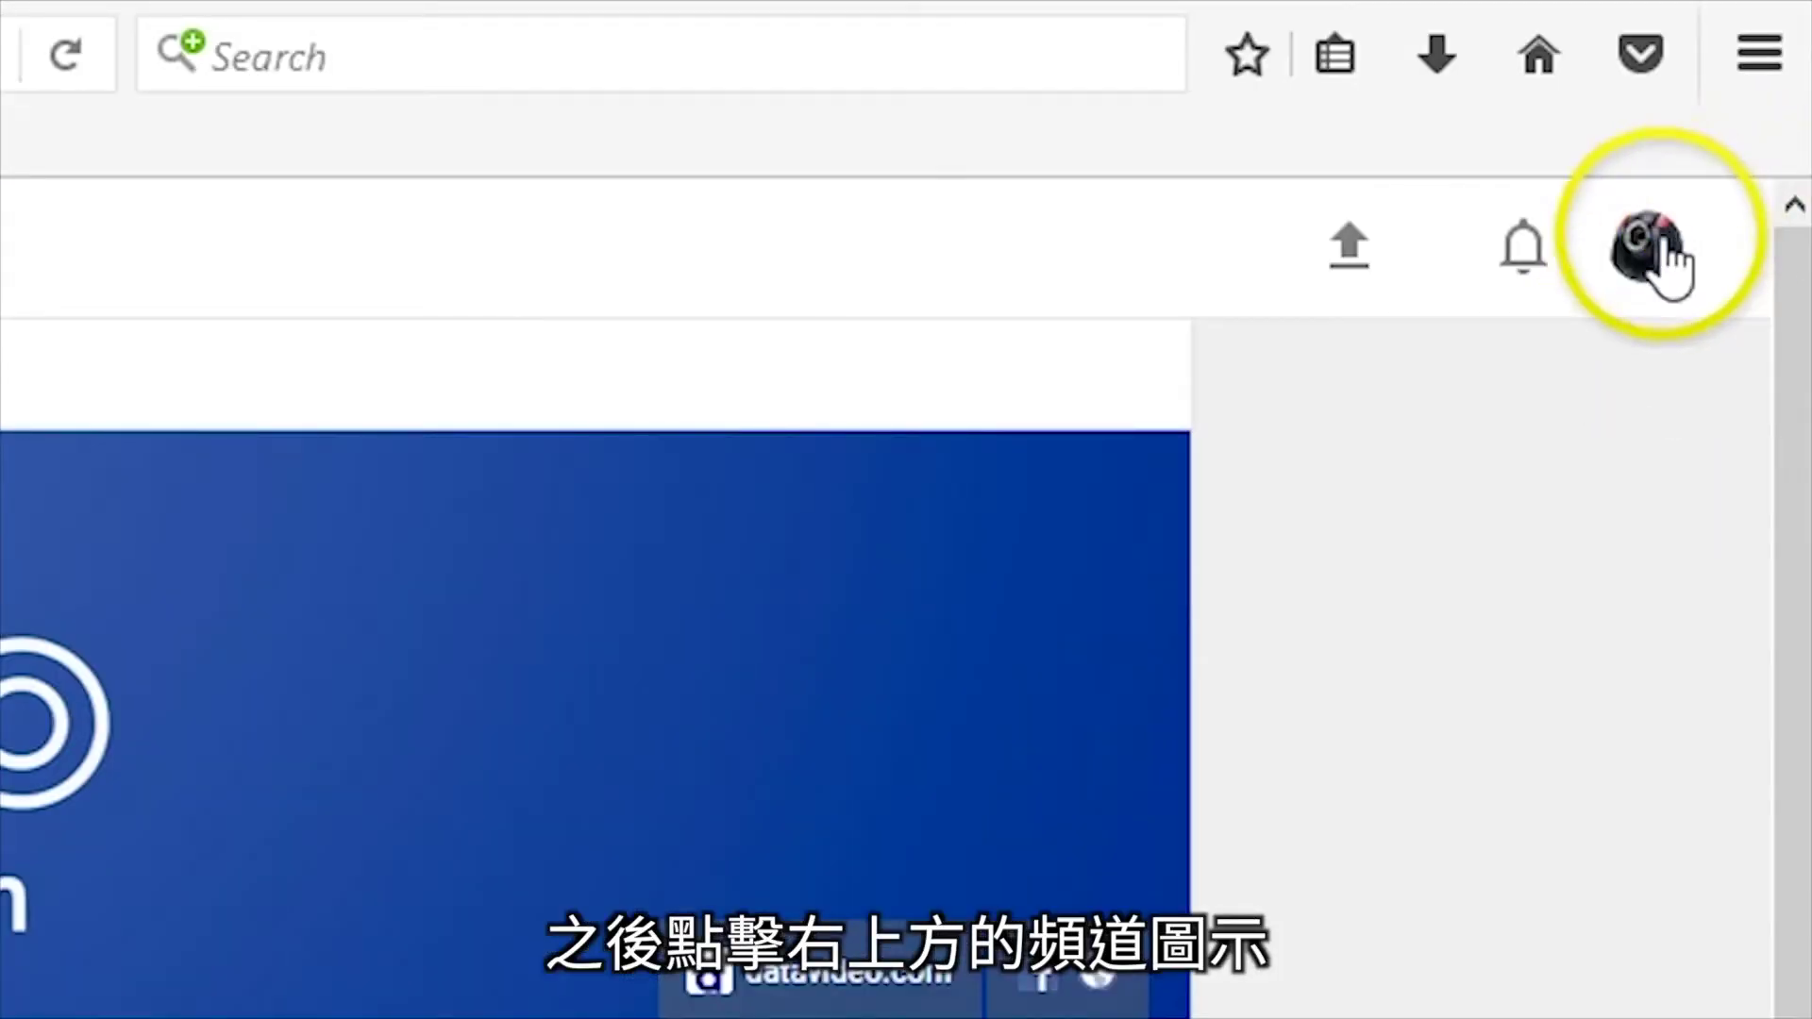
In Creator Studio's Live Streaming section, set the stream privacy to Unlisted.
click(1661, 250)
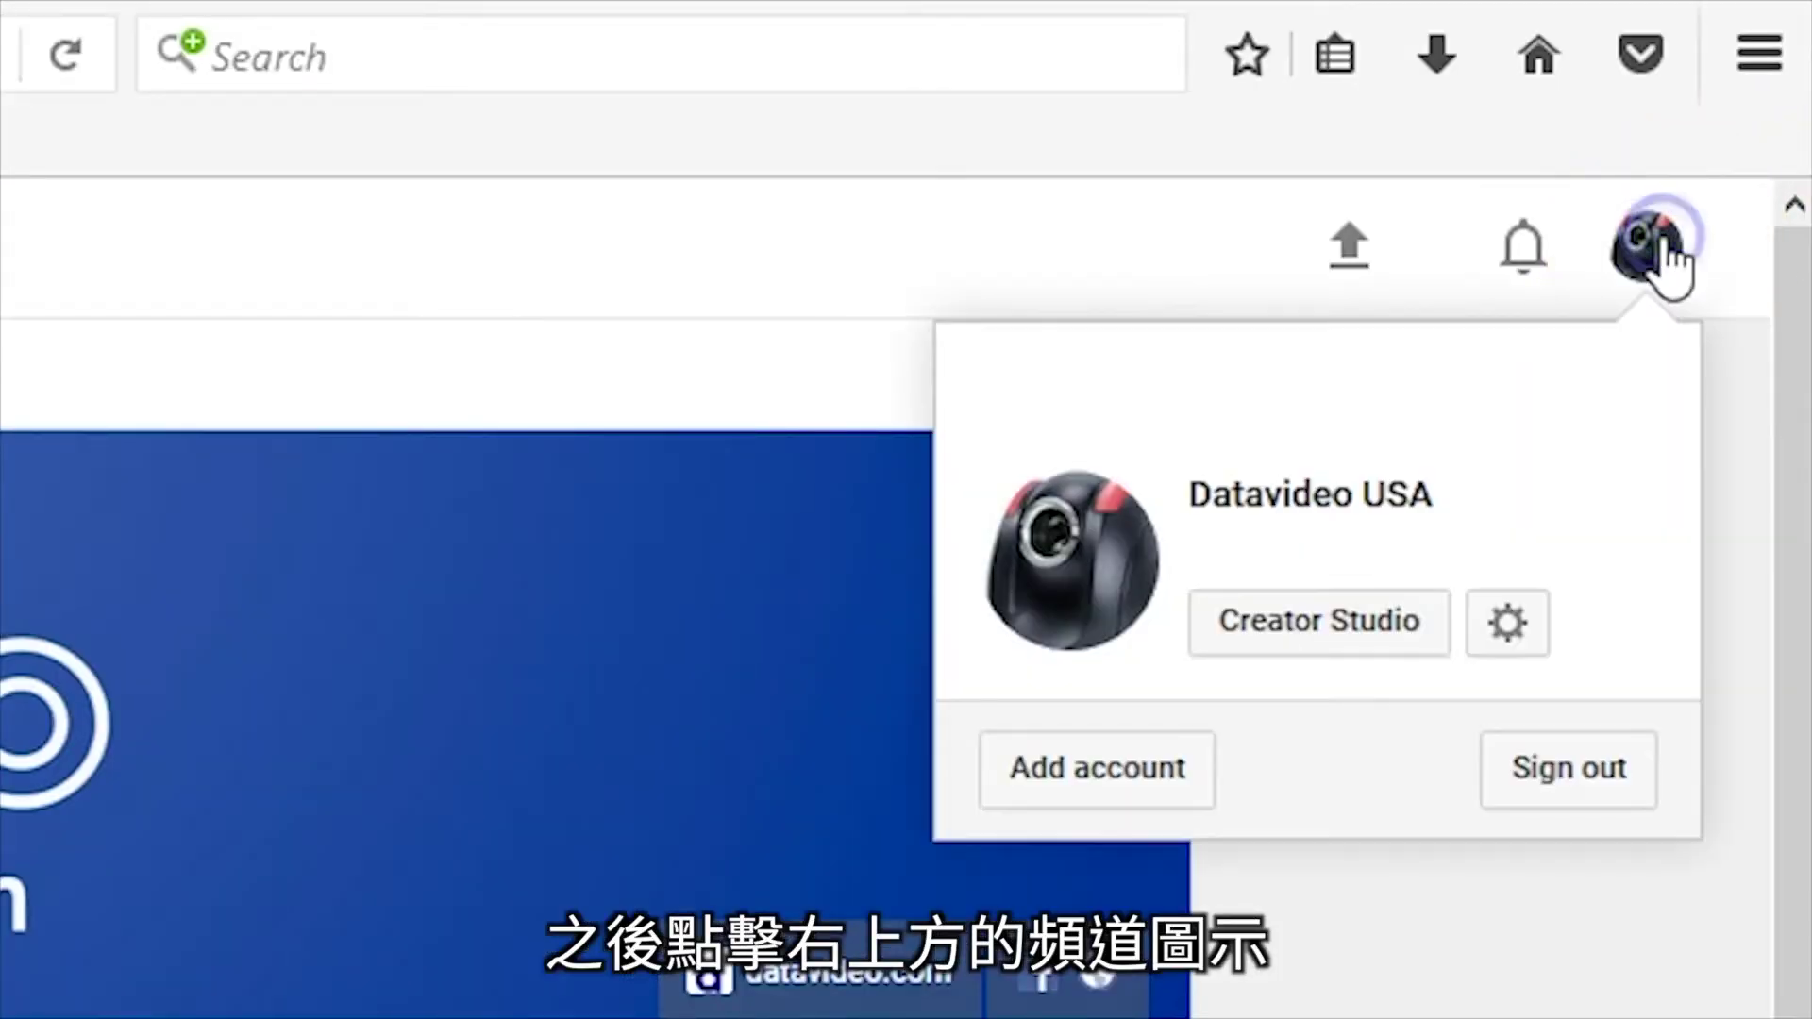
click(1291, 615)
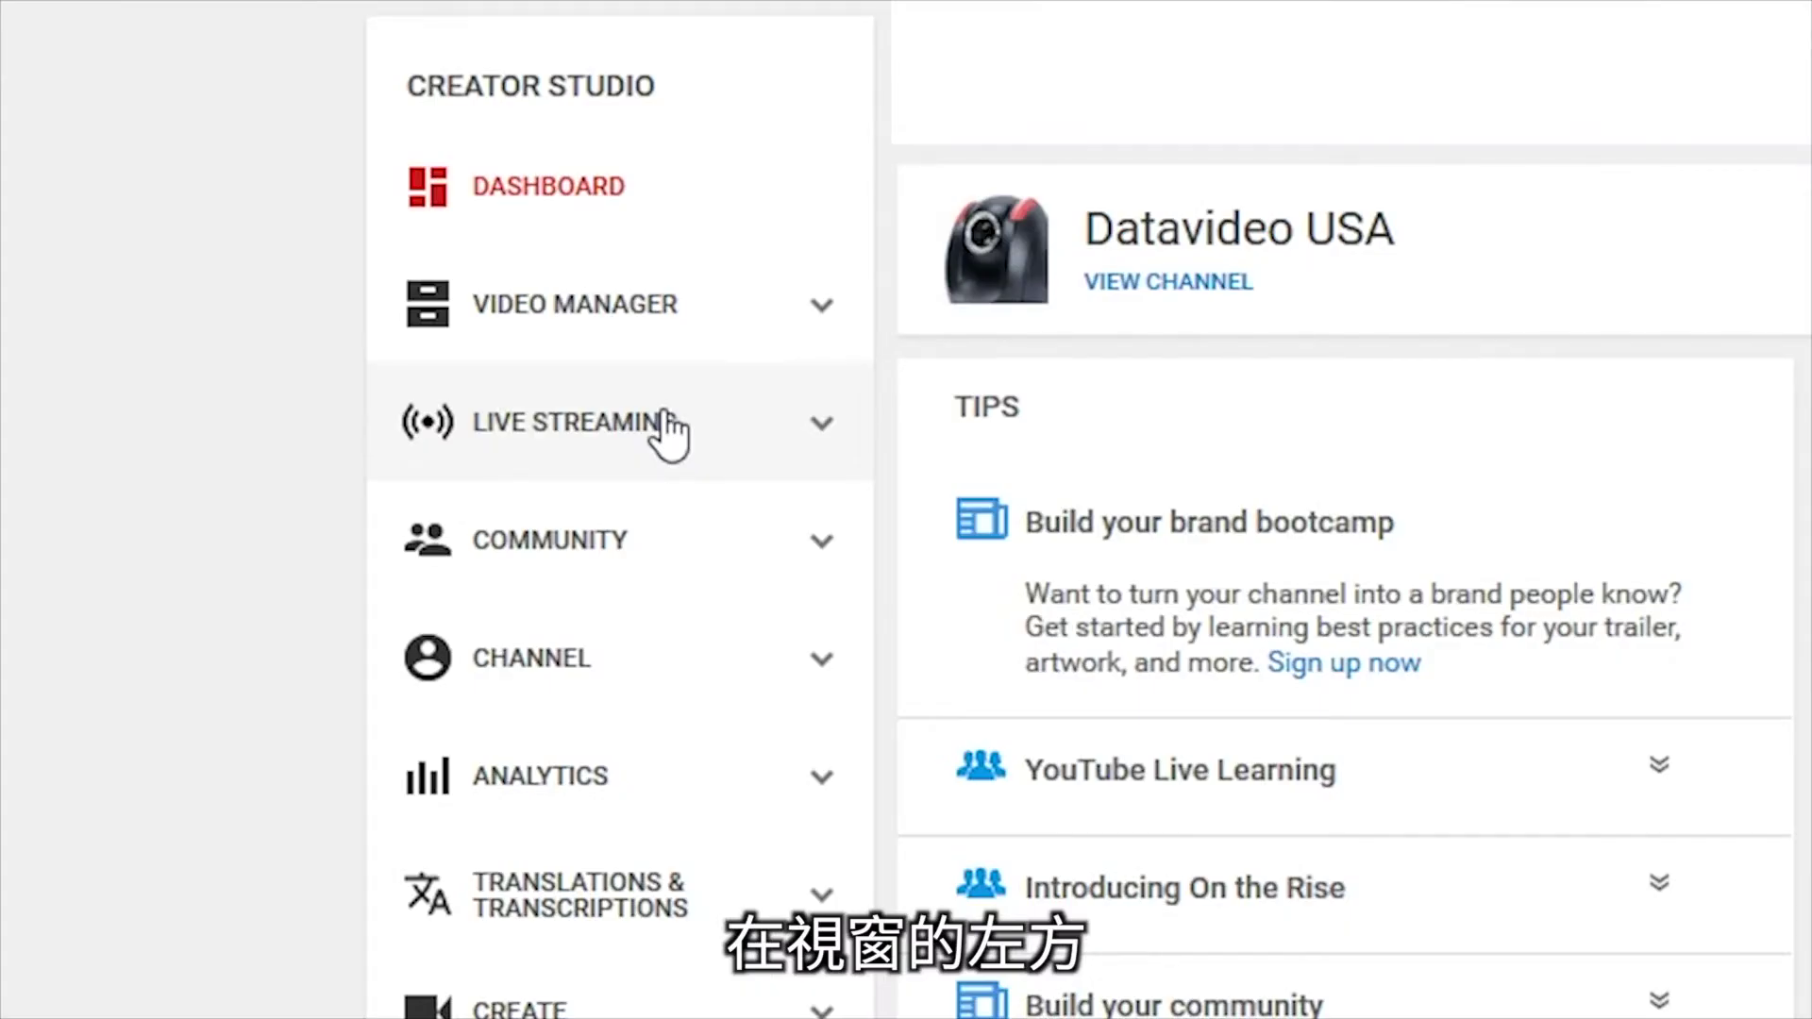
click(665, 413)
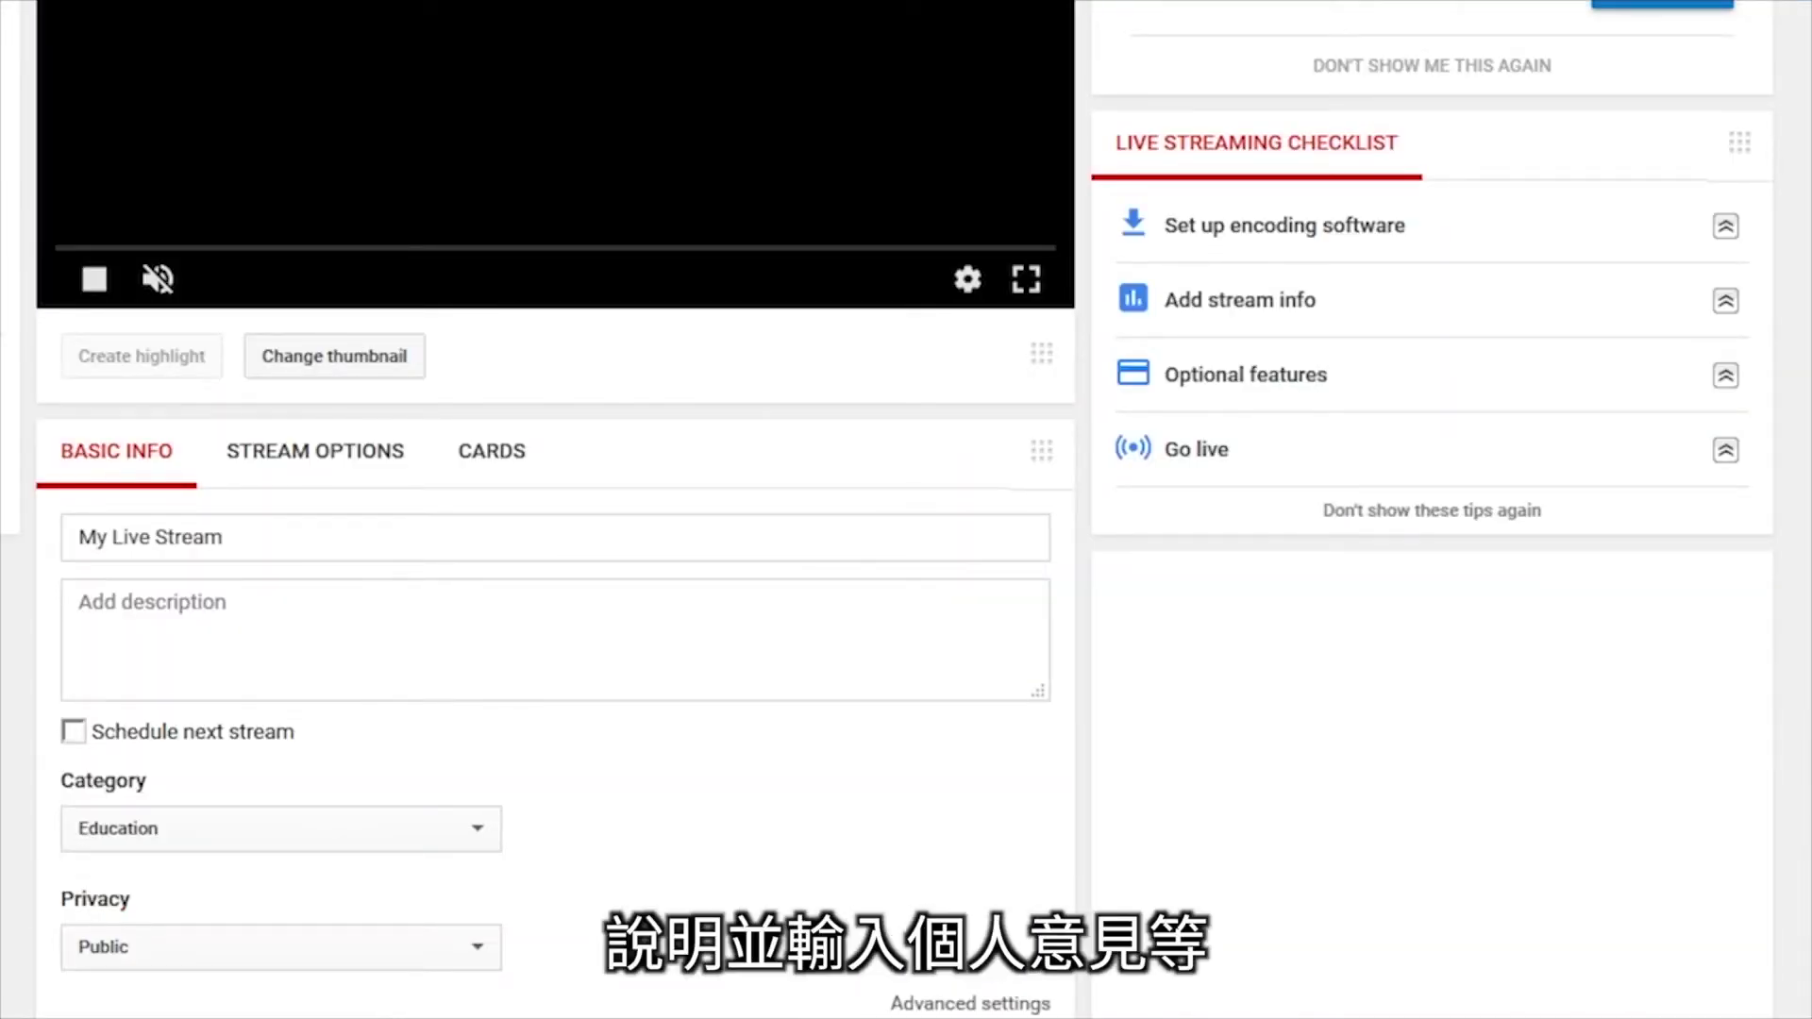
click(482, 944)
click(400, 1009)
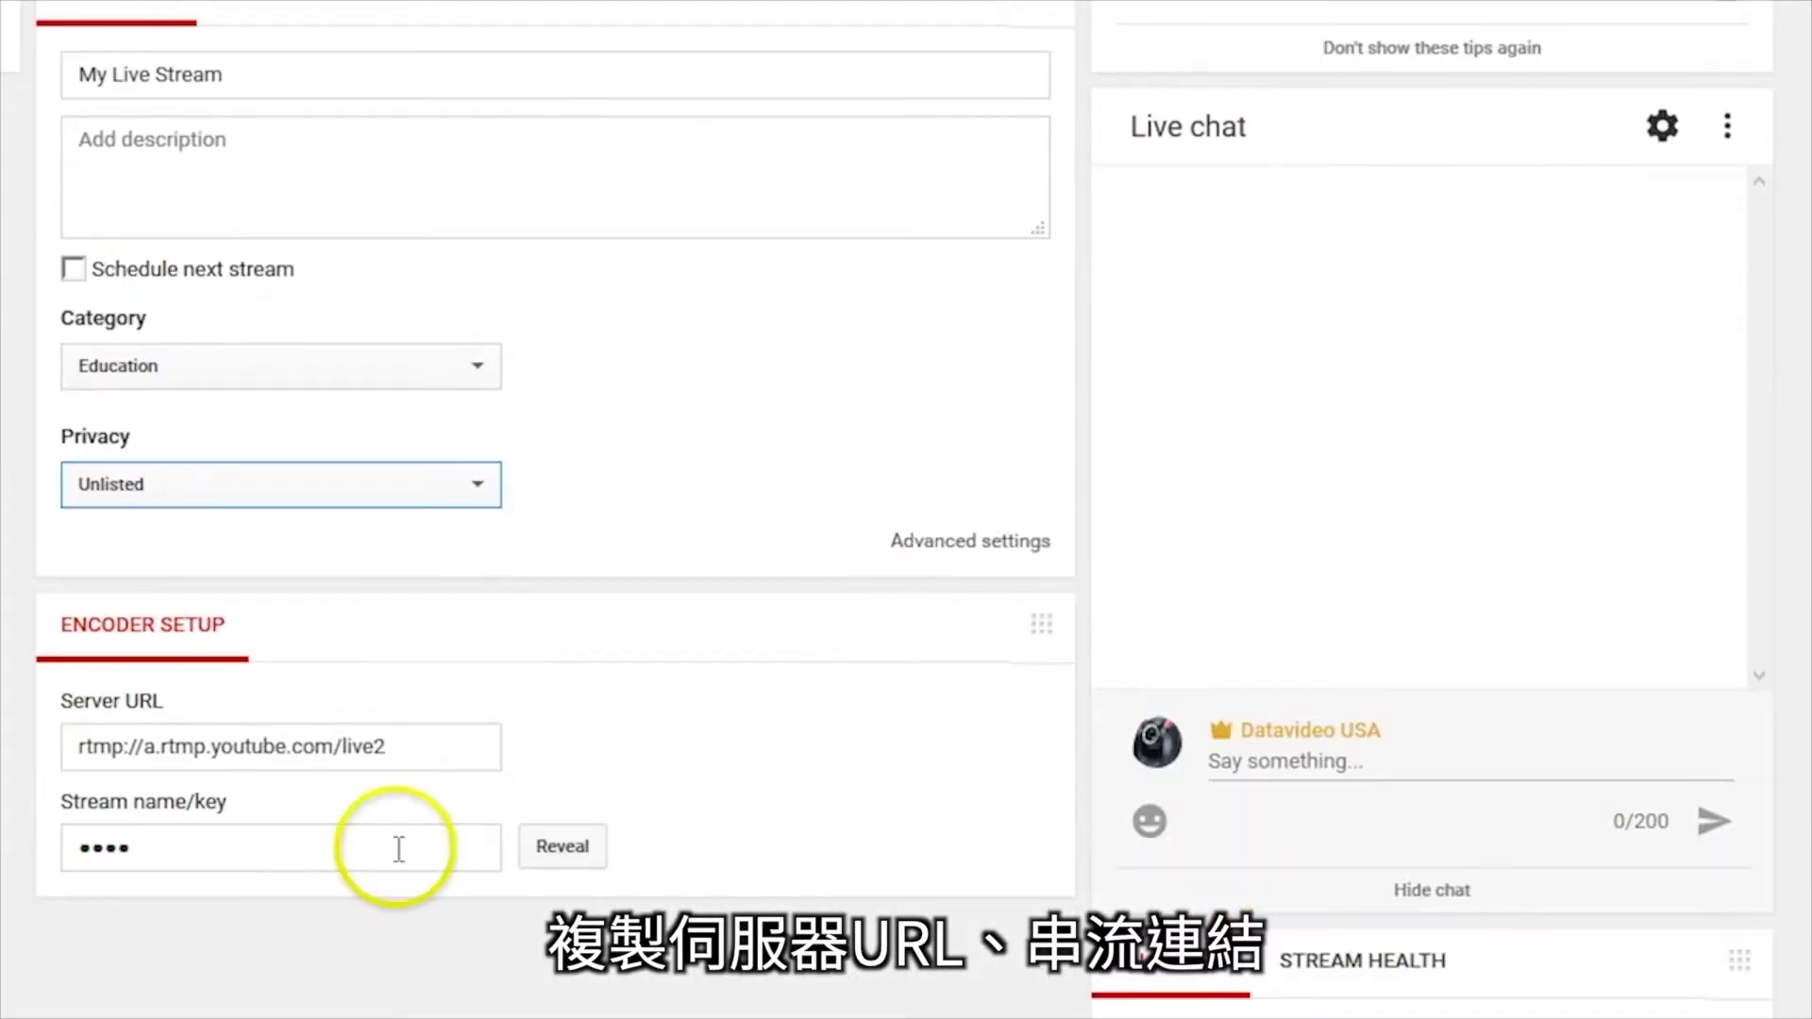
Reveal and copy the YouTube encoder stream key, then select the old NVS-30 stream name.
click(384, 845)
click(565, 844)
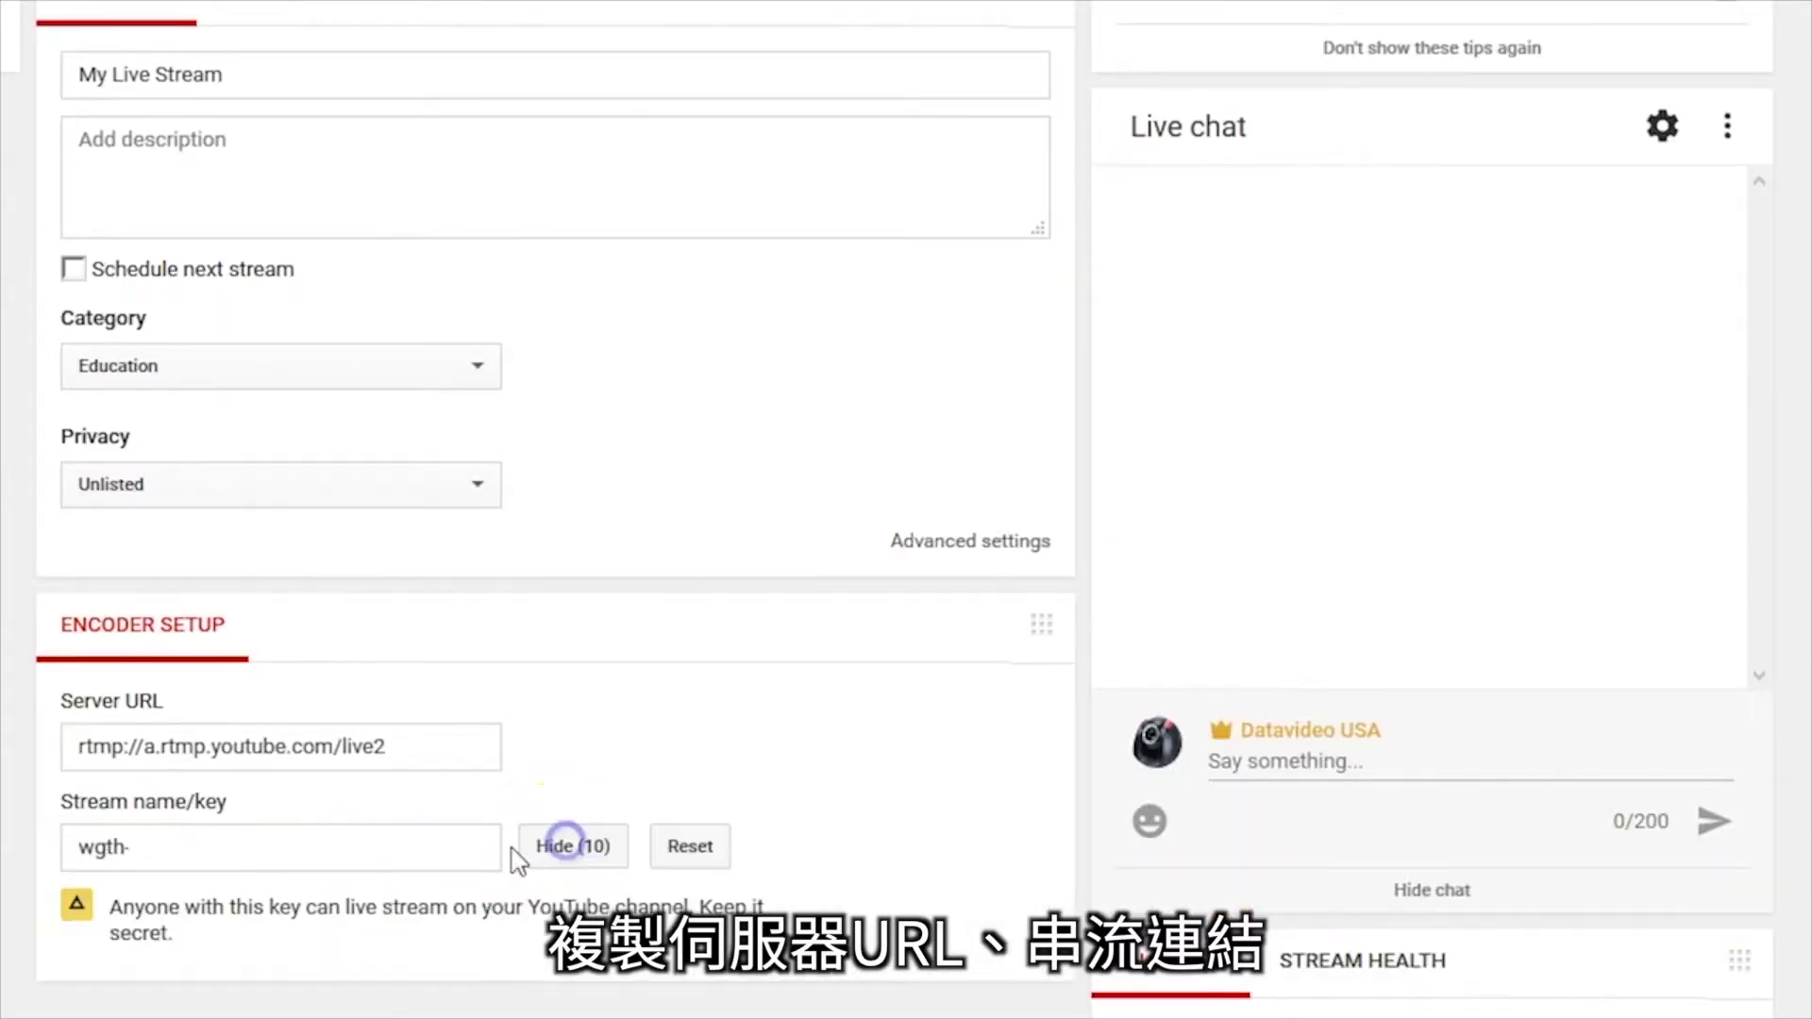
click(473, 843)
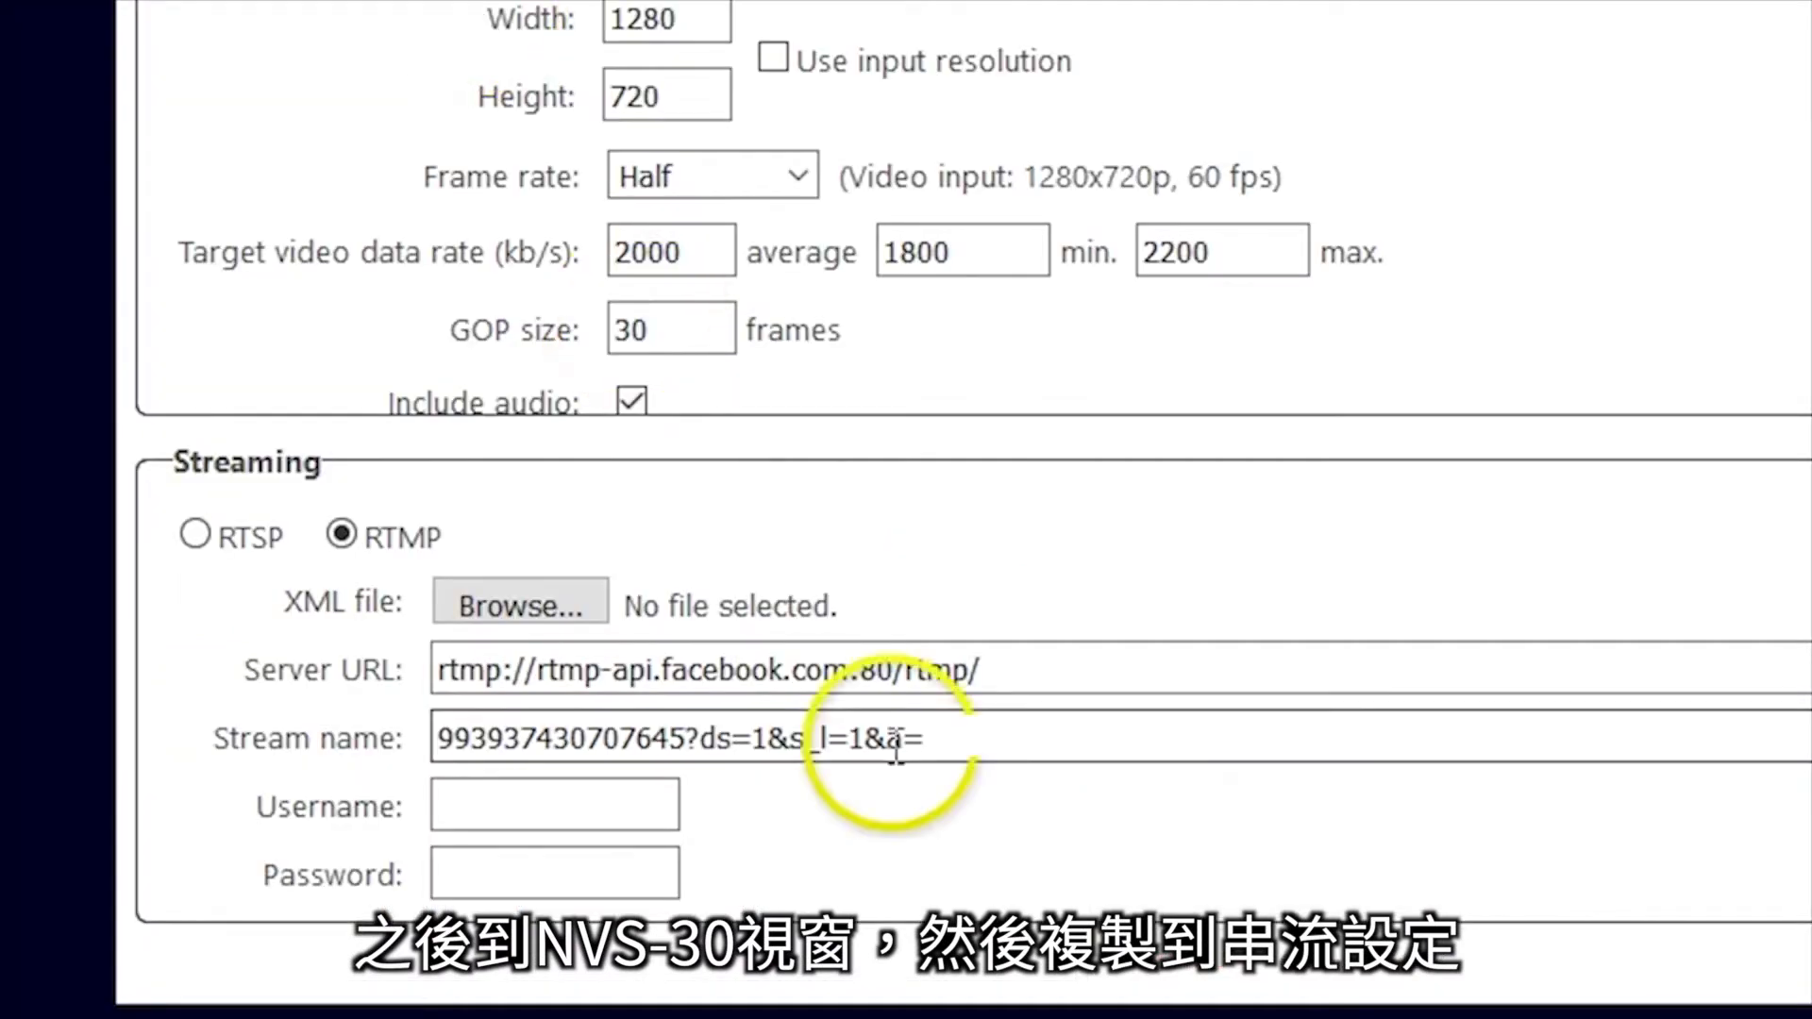
drag(983, 740, 901, 755)
Clear the old stream name, paste the YouTube stream key, and apply the NVS-30 streaming settings.
key(ctrl+a)
key(BackSpace)
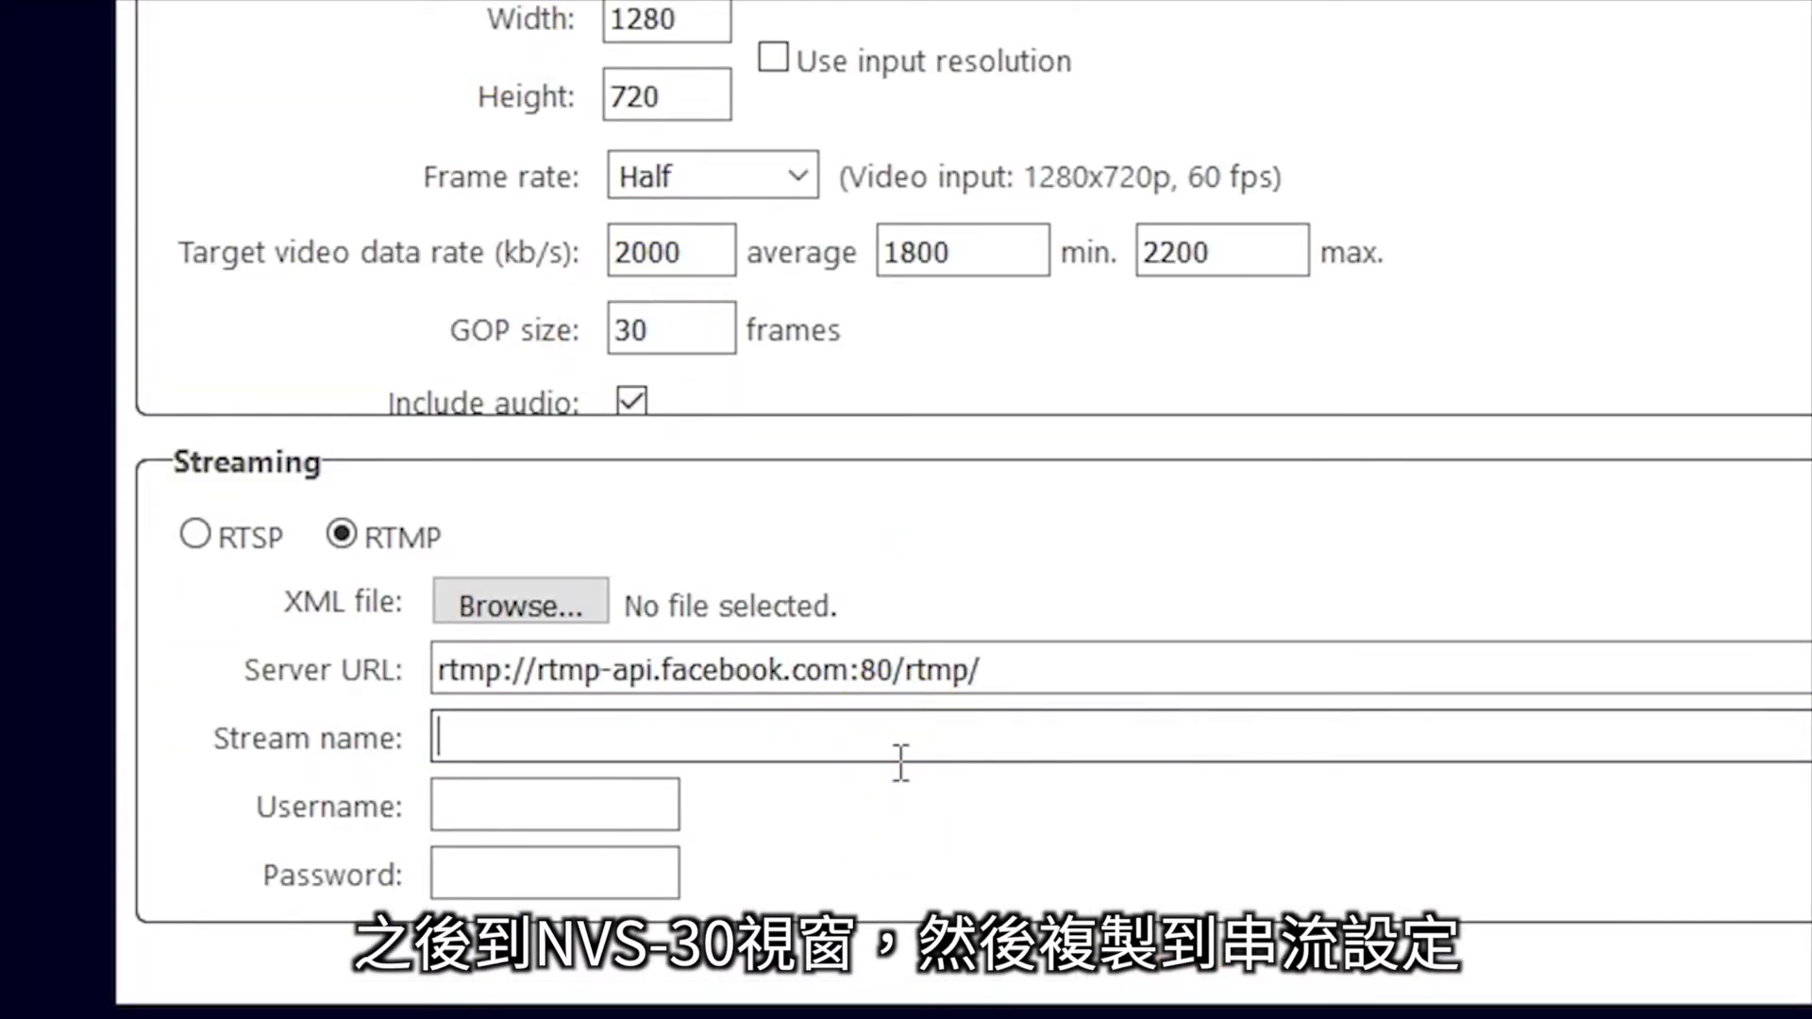
click(528, 830)
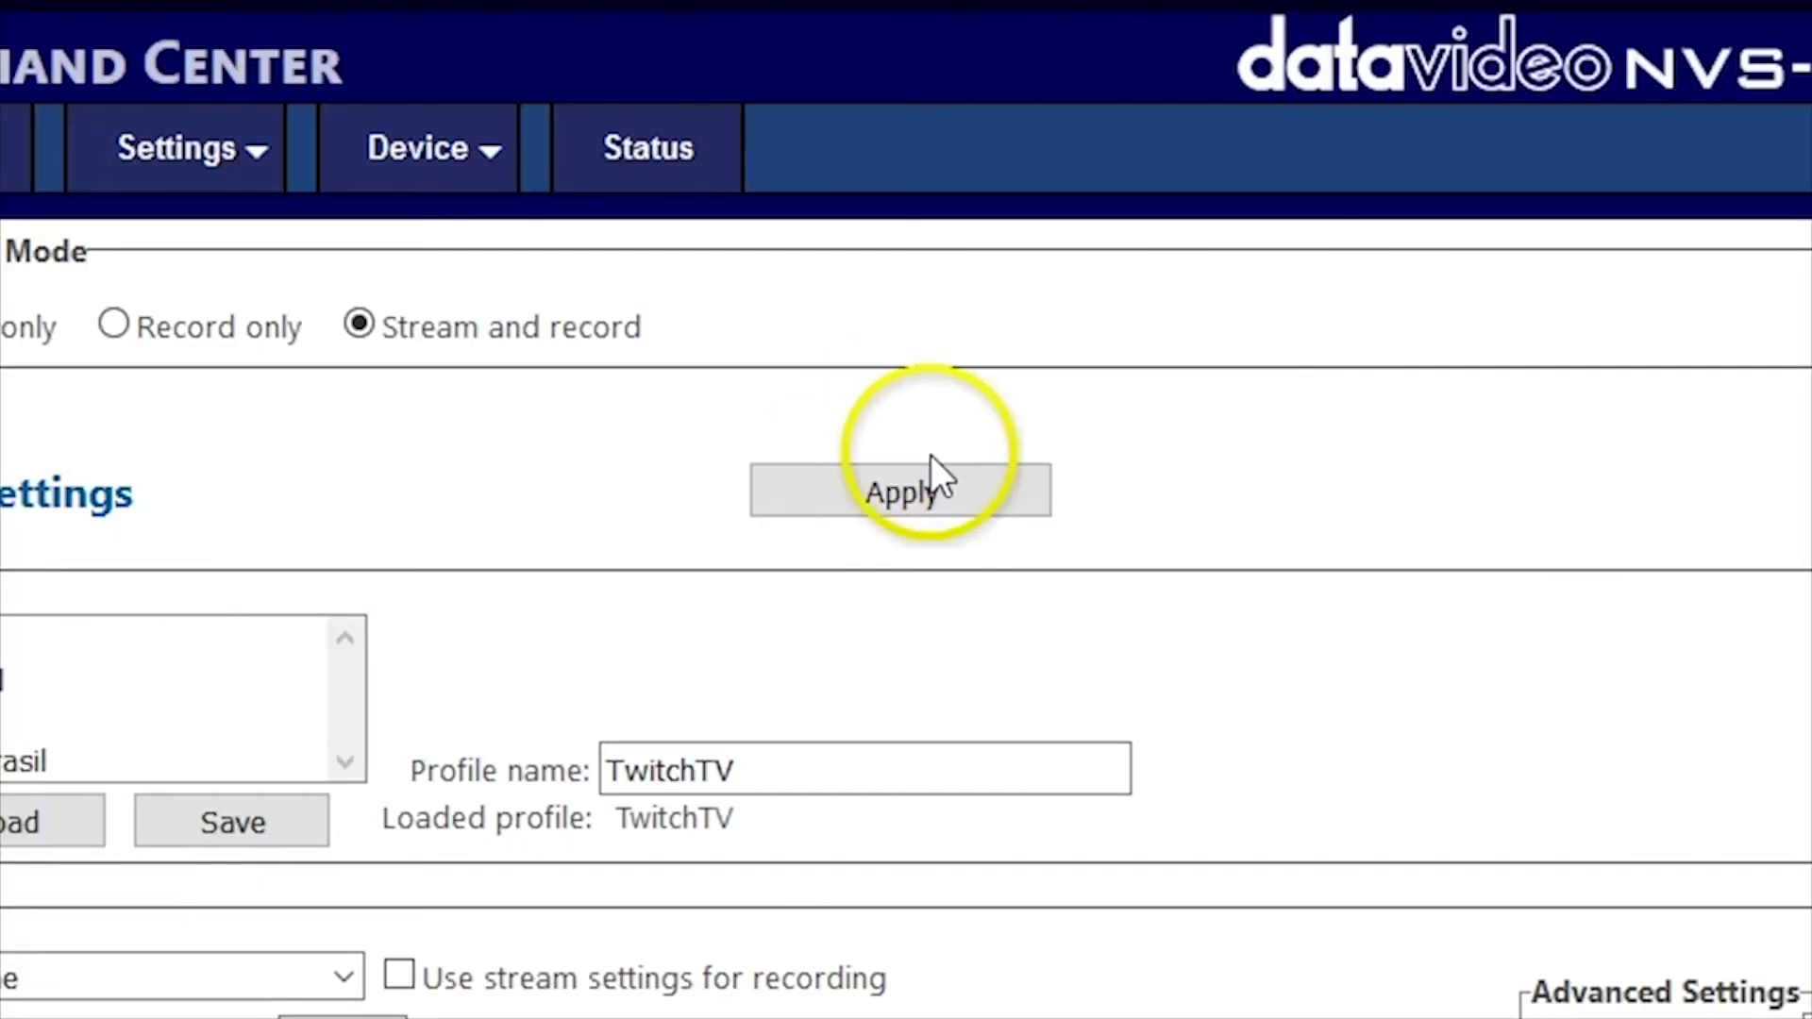
click(927, 513)
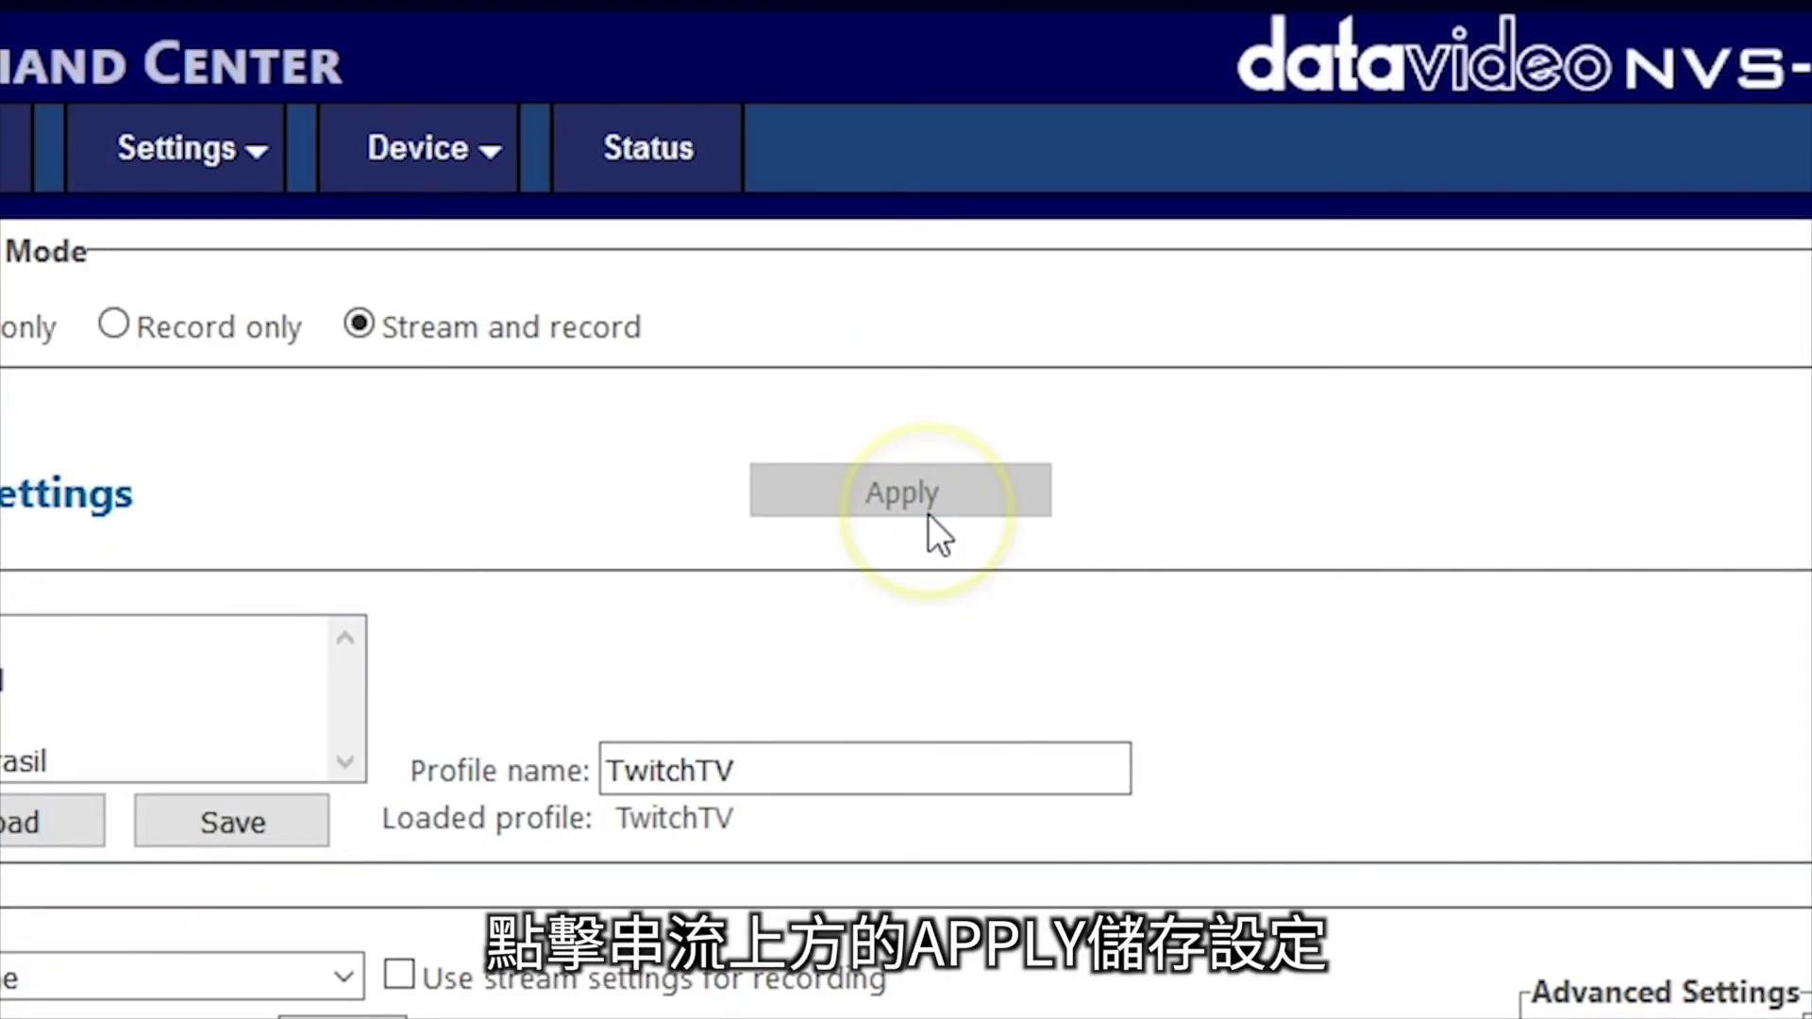